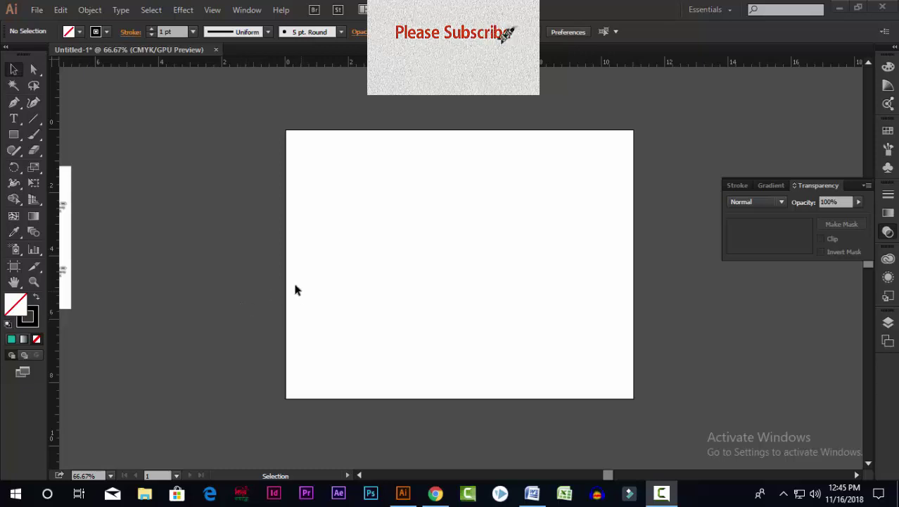
Draw a closed rectangle about 5.4 in wide and 4.2 in high on the artboard with the Pen tool, keeping its segments straight.
click(14, 103)
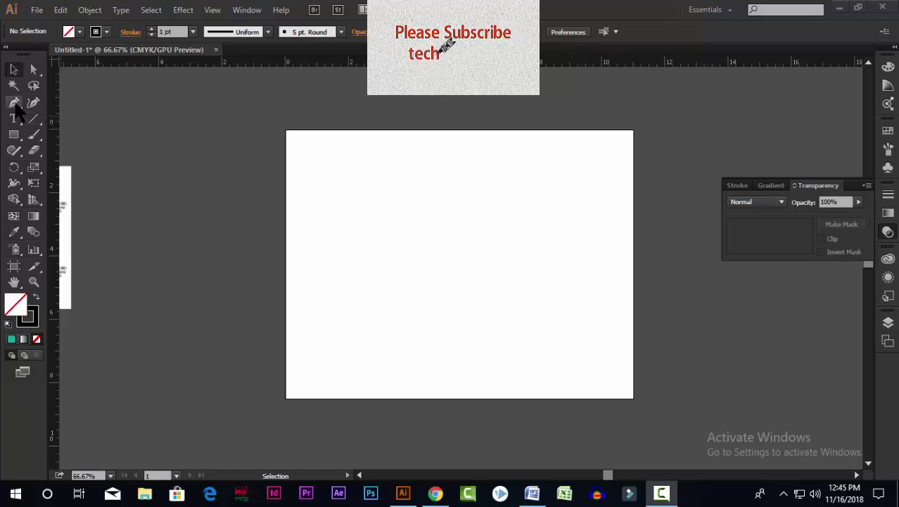
click(357, 224)
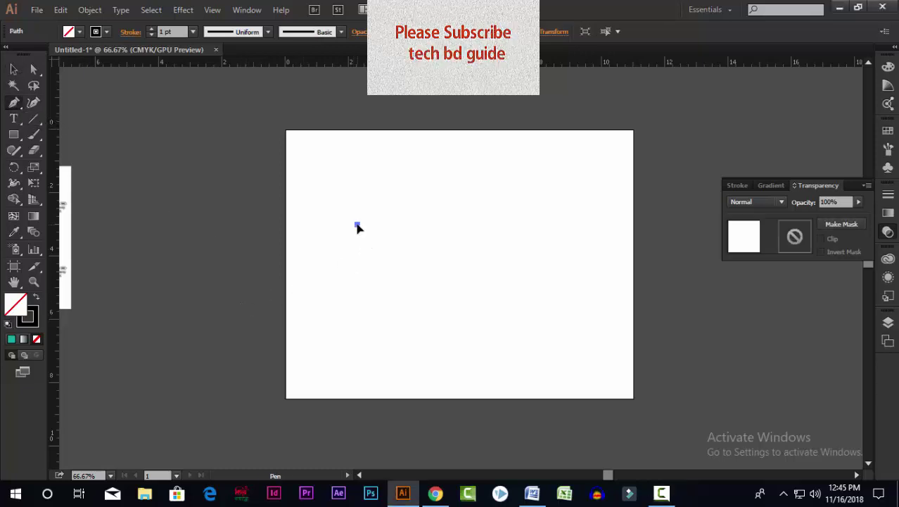
shift+click(523, 228)
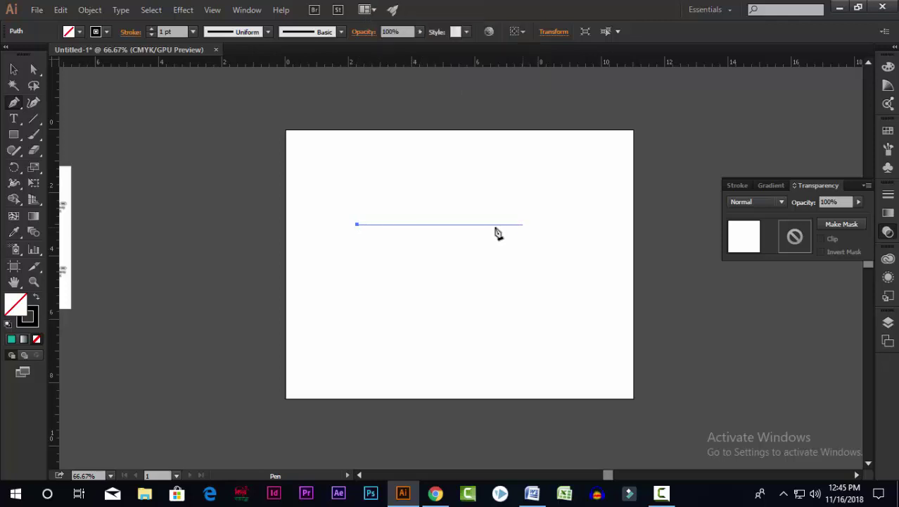
shift+click(531, 233)
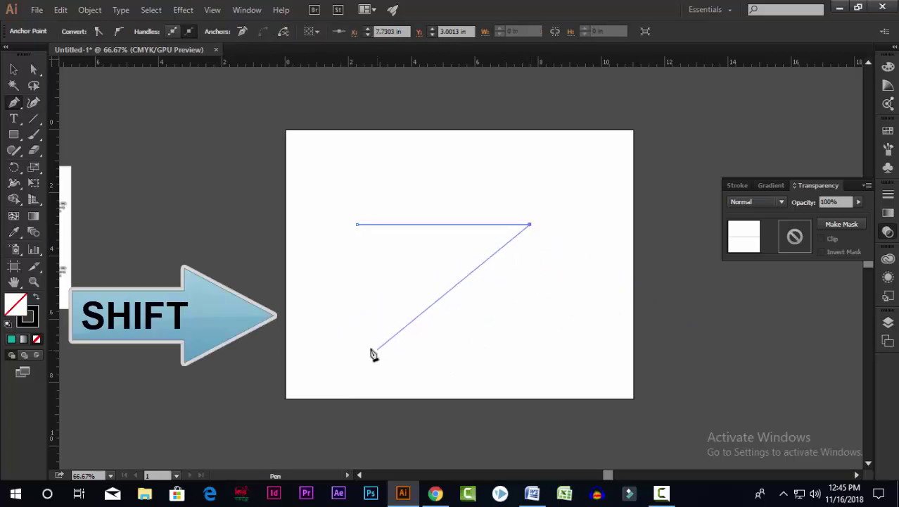
click(530, 358)
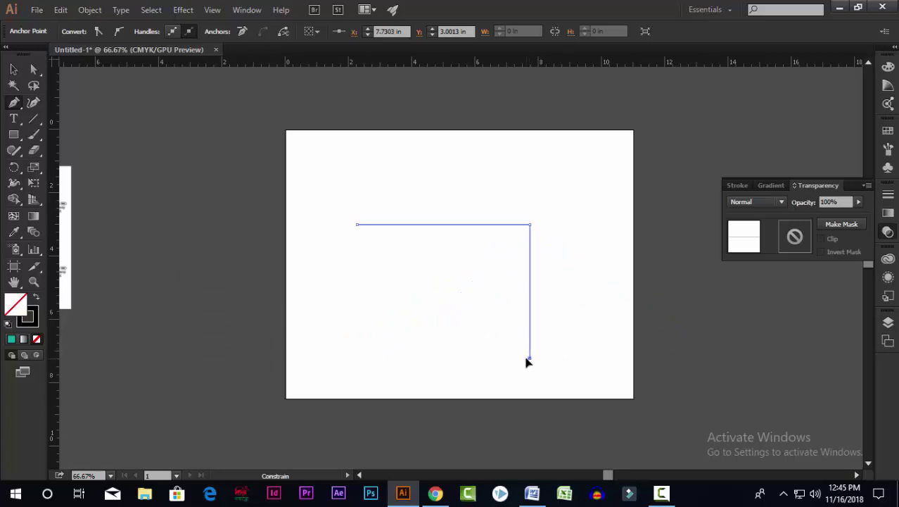
click(358, 357)
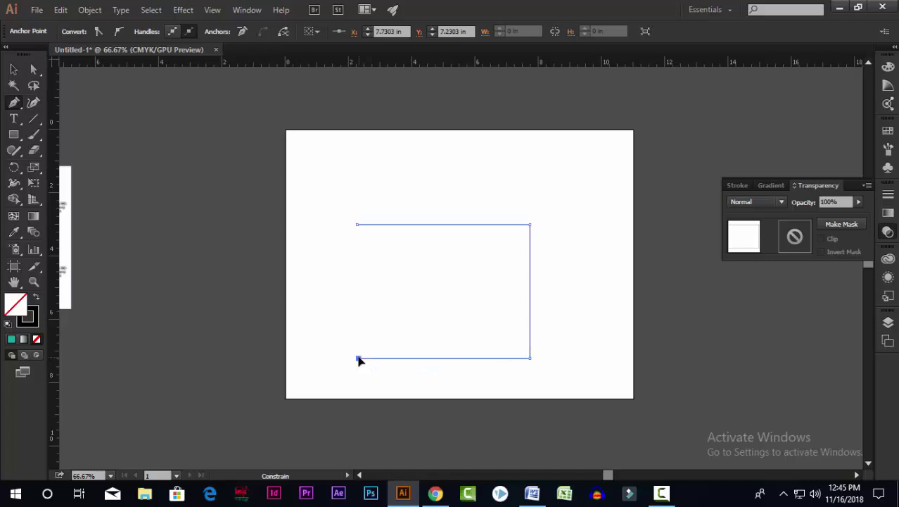
click(357, 224)
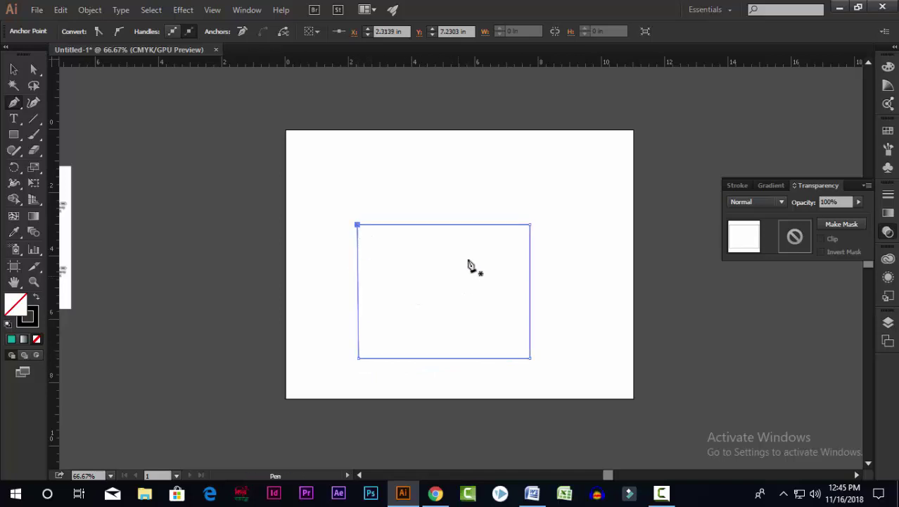
Move the rectangle straight up by just under 1 in on the artboard and deselect it.
click(13, 69)
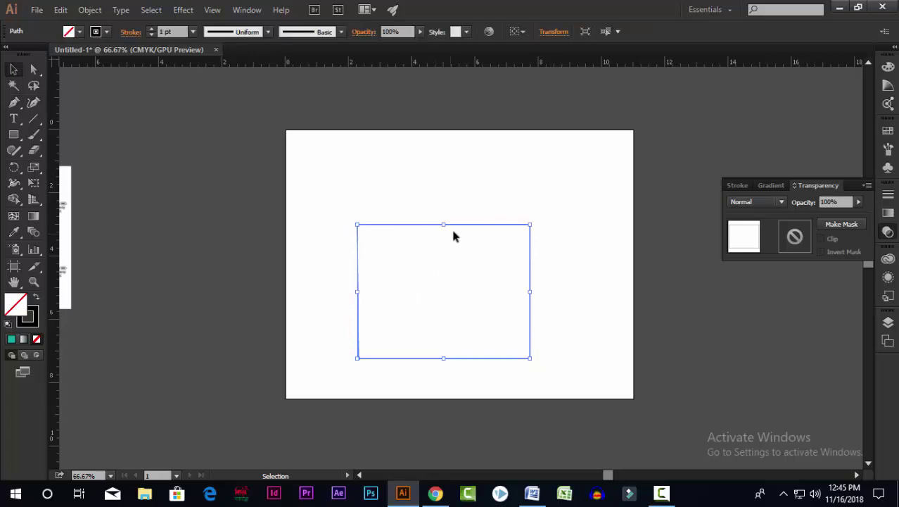
drag(461, 228, 460, 200)
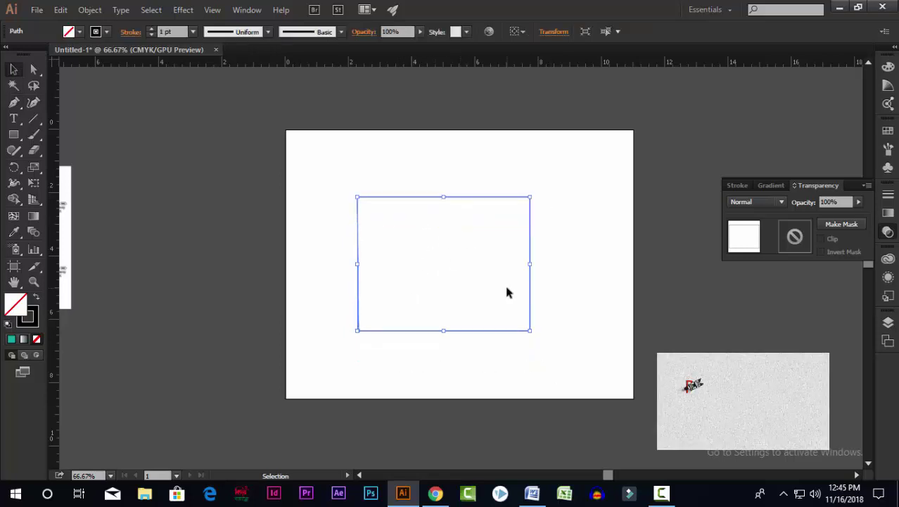
click(426, 167)
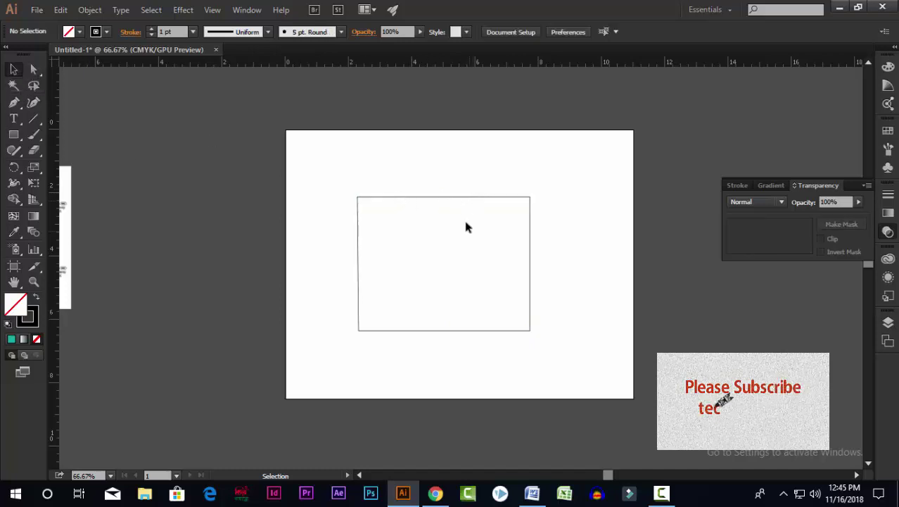
Round all four corners of the rectangle to a radius of about 2.1 in using Direct Selection's corner widgets.
click(453, 223)
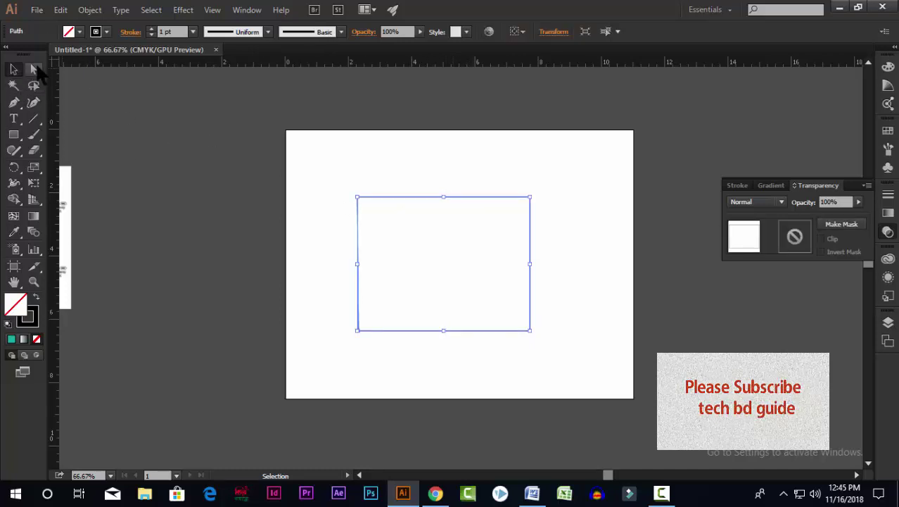
click(35, 69)
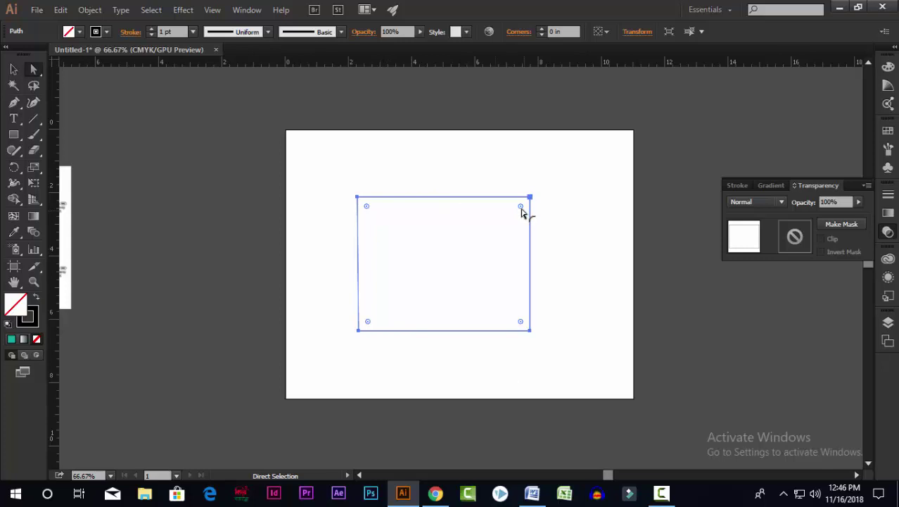
drag(522, 210, 465, 271)
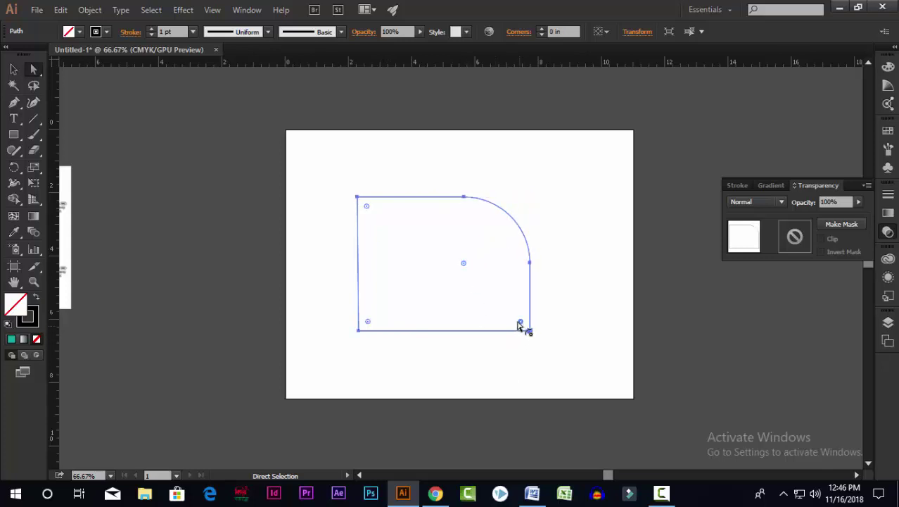
drag(519, 325, 462, 265)
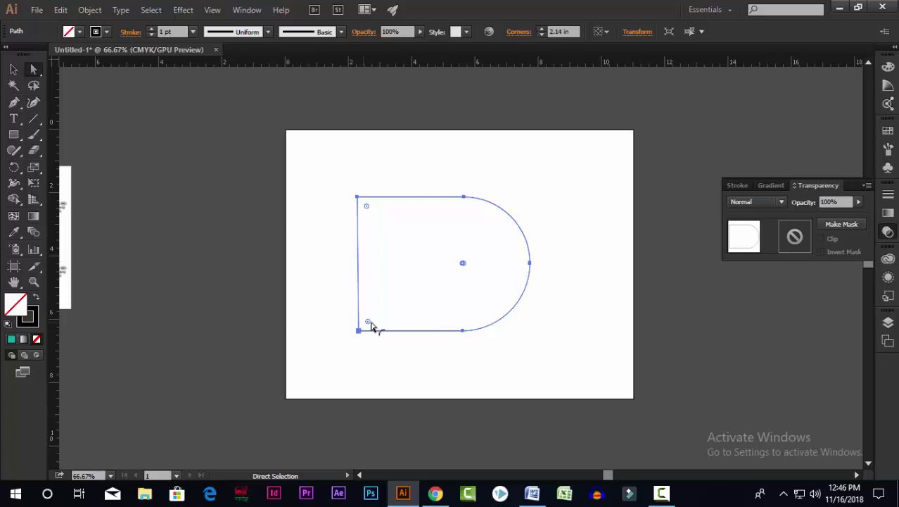
click(368, 322)
drag(368, 324, 437, 276)
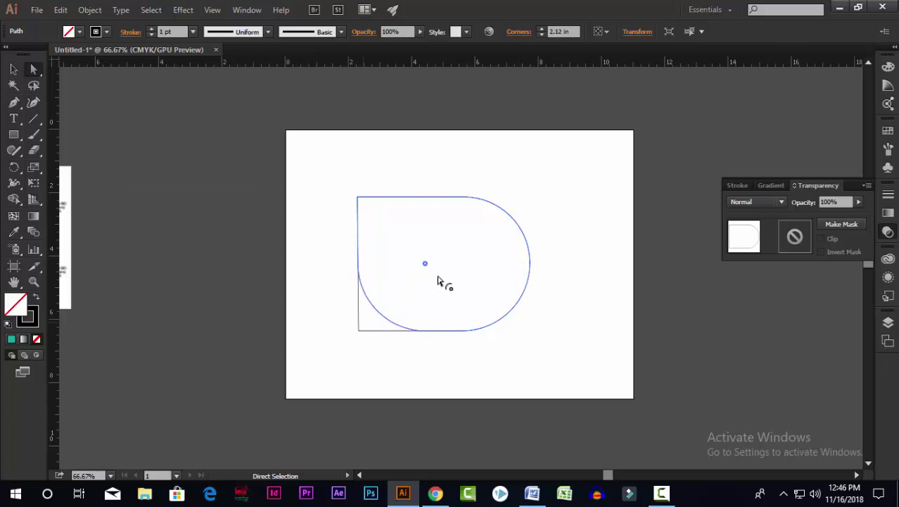
click(366, 208)
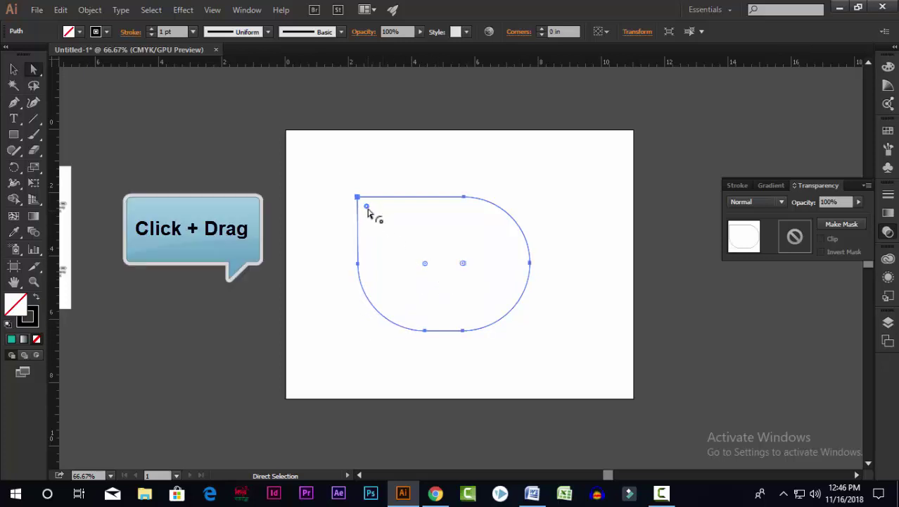
drag(368, 209, 480, 285)
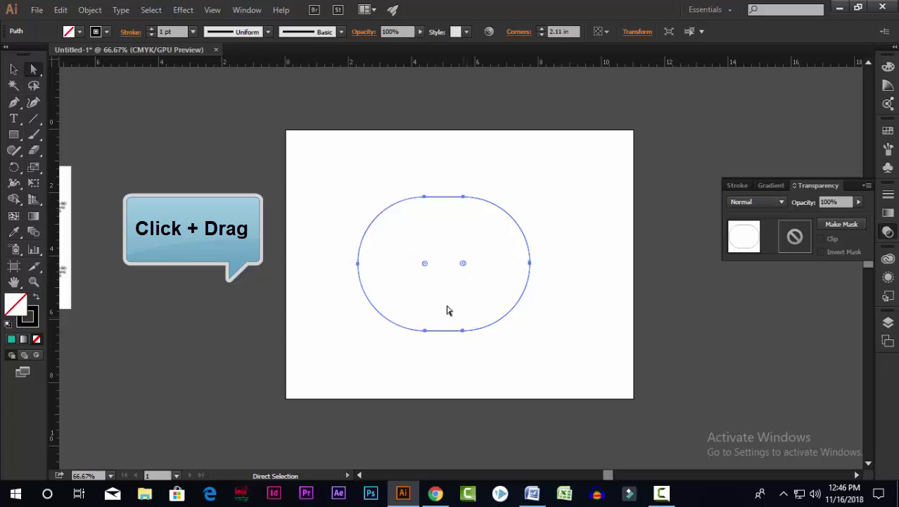
Delete the rounded rectangle from the artboard.
click(13, 69)
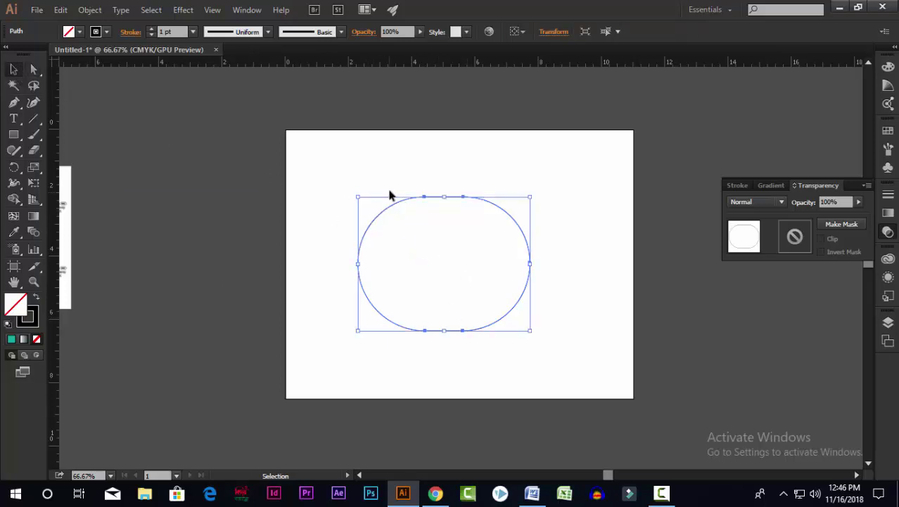
click(564, 368)
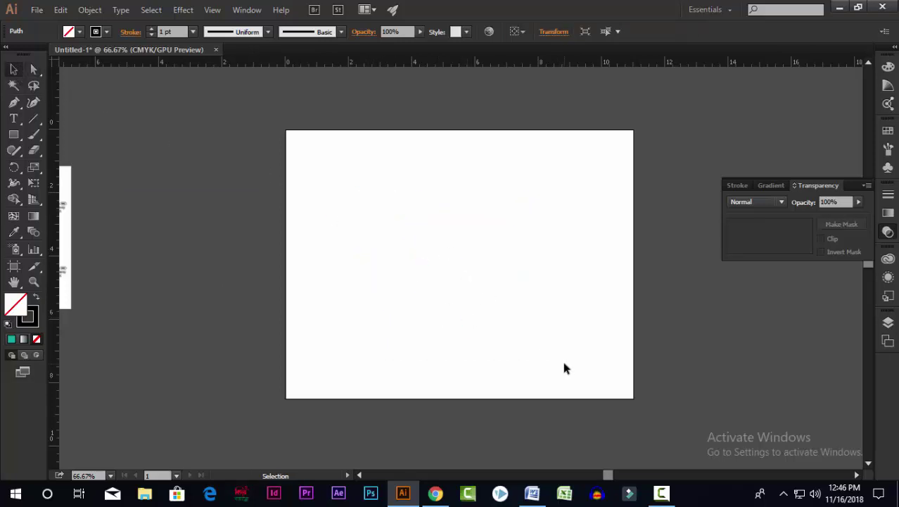
Draw a closed, roughly circular path about 3.3 in wide and 2.8 in high with curved Pen tool segments.
click(13, 102)
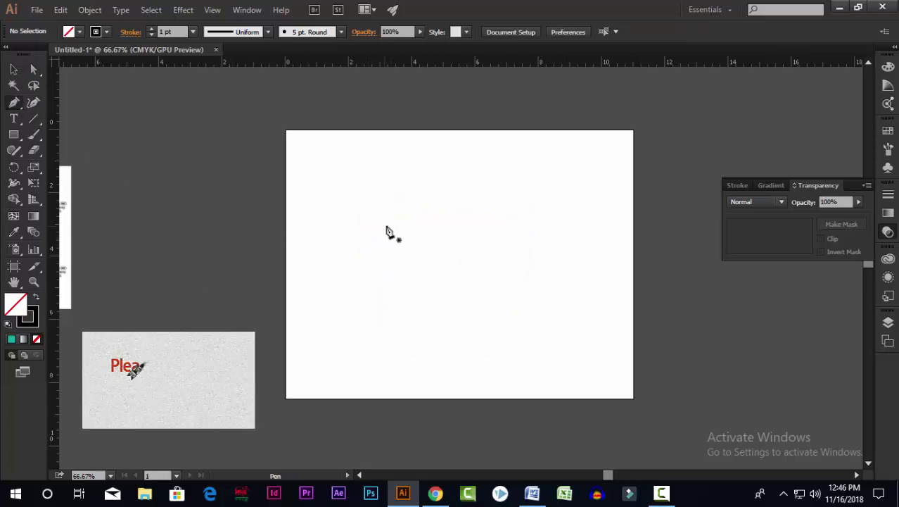
click(416, 221)
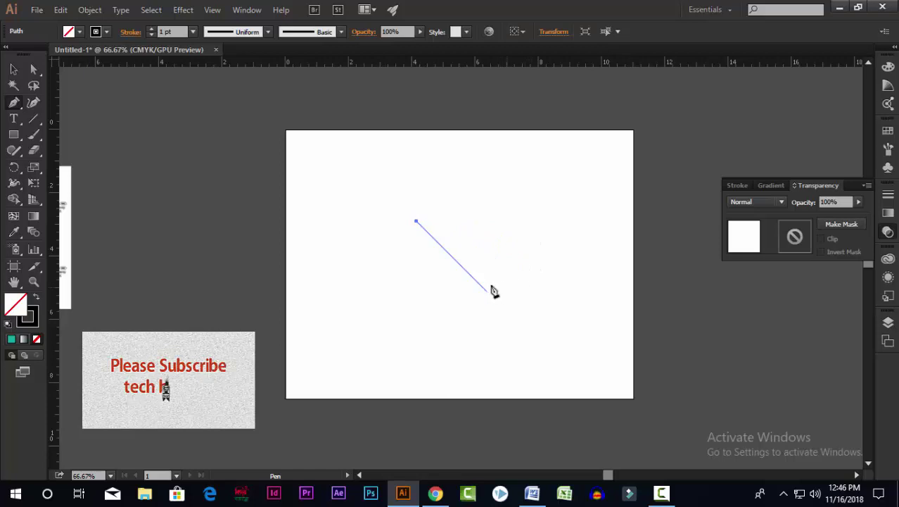
drag(475, 278, 454, 338)
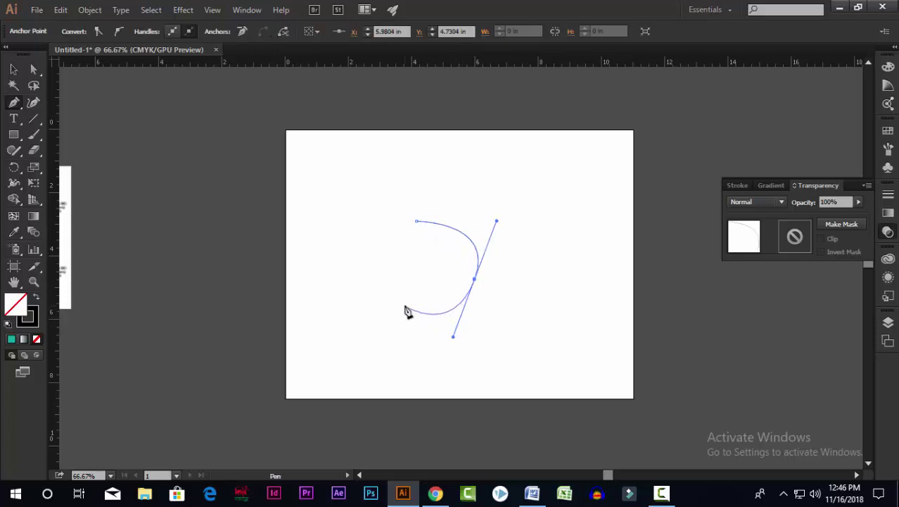
click(475, 282)
drag(422, 310, 386, 301)
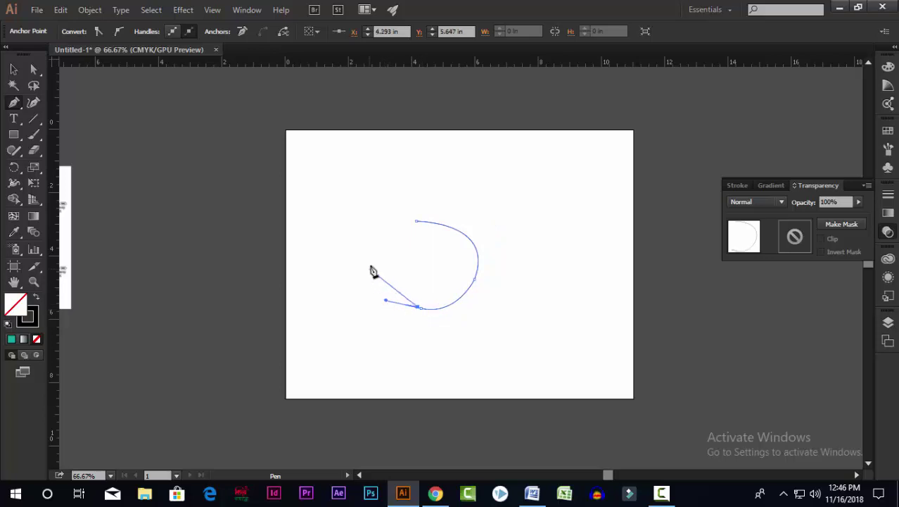
drag(372, 264, 373, 230)
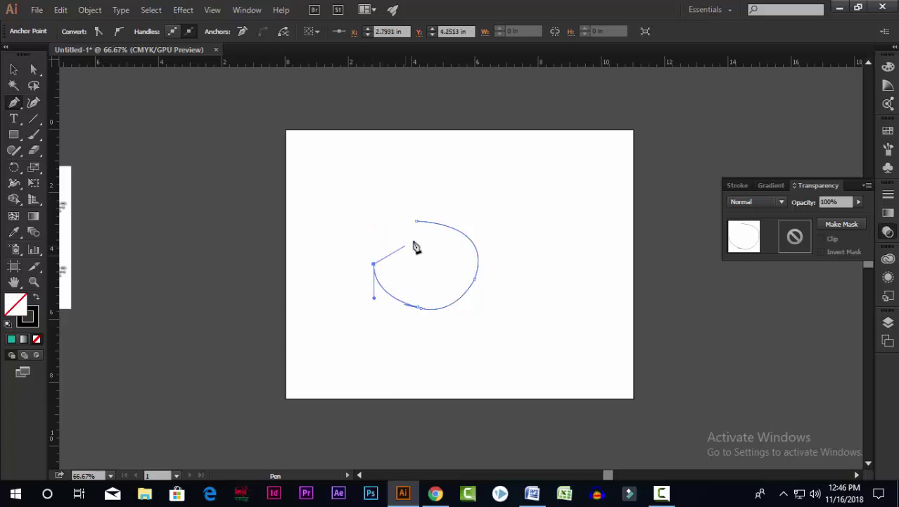
drag(417, 222, 460, 225)
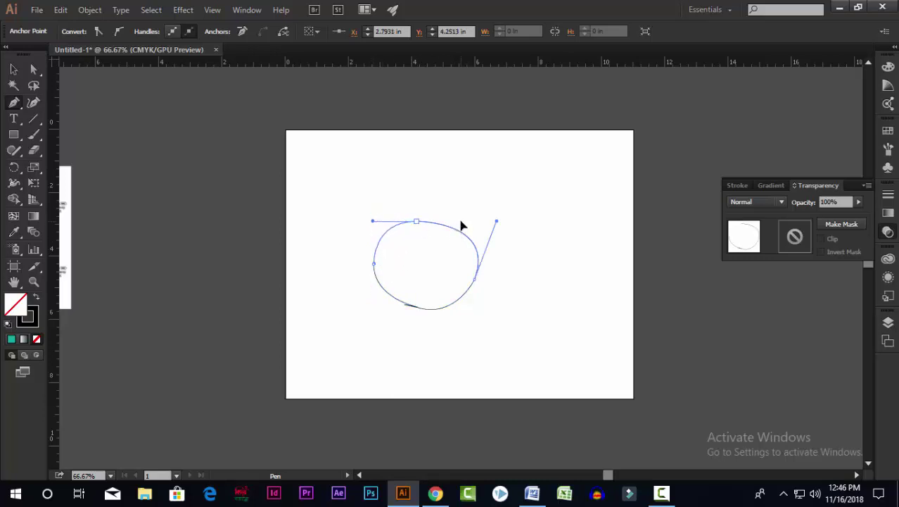
Reshape the path's upper-right curve by pulling the right anchor's upper direction handle inward until it is nearly vertical.
click(13, 69)
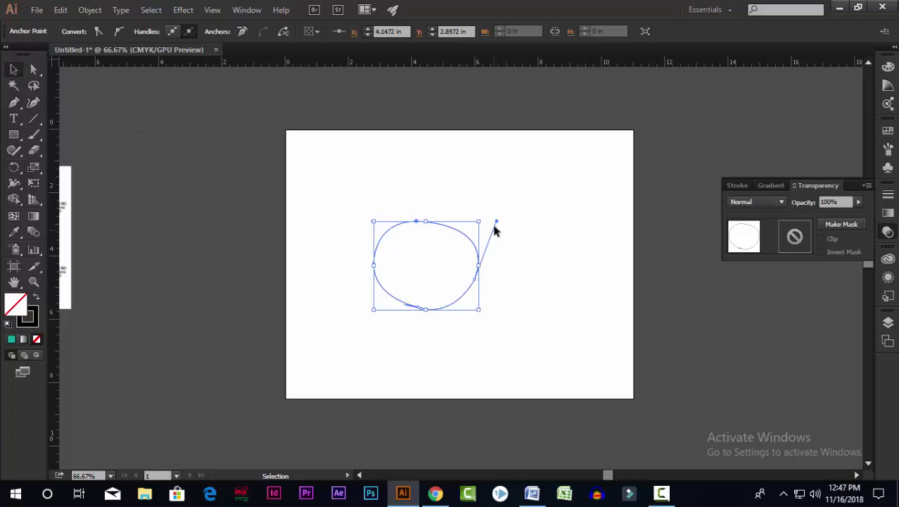
drag(497, 222, 479, 211)
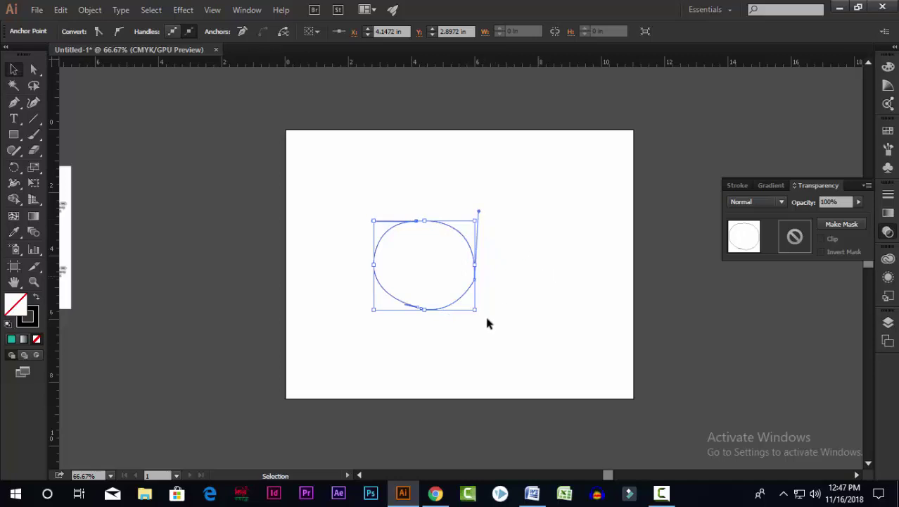
click(425, 325)
click(426, 310)
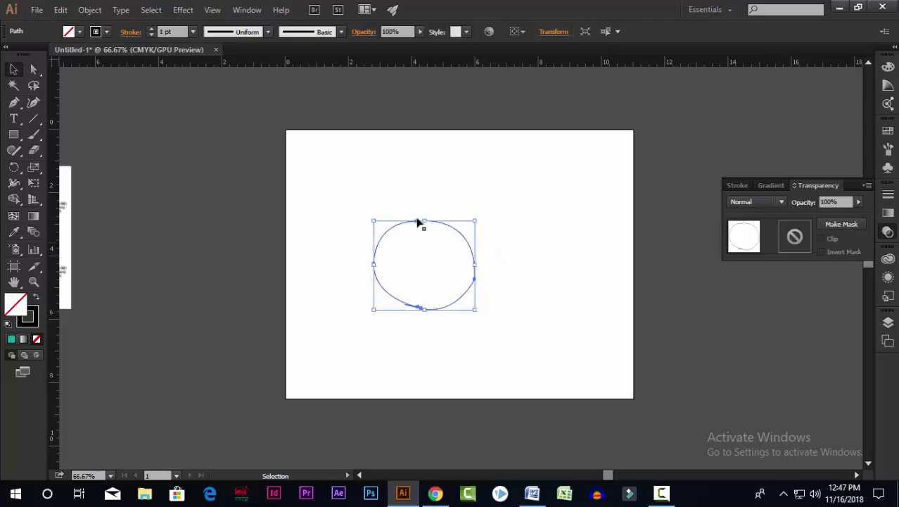
Smooth the left half of the path with Direct Selection by shifting the direction handles of its upper-left and lower-left curves inward.
click(33, 69)
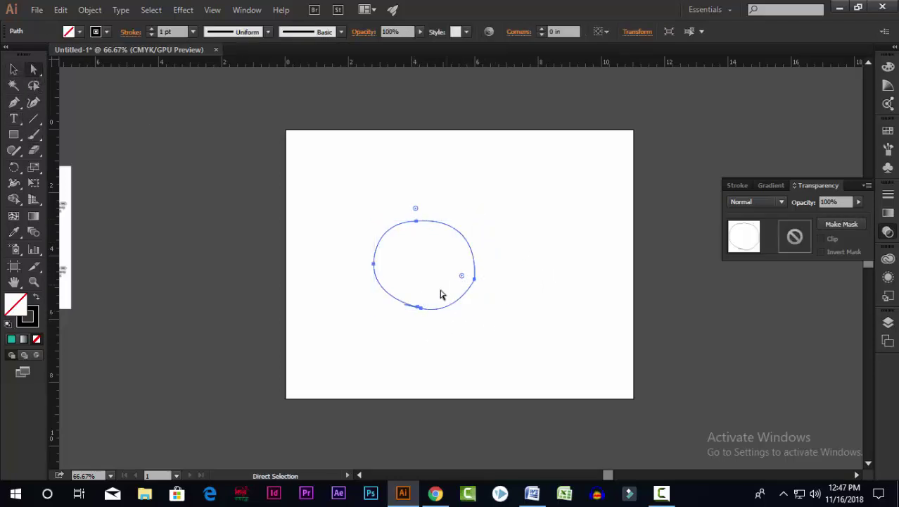
click(419, 307)
click(374, 265)
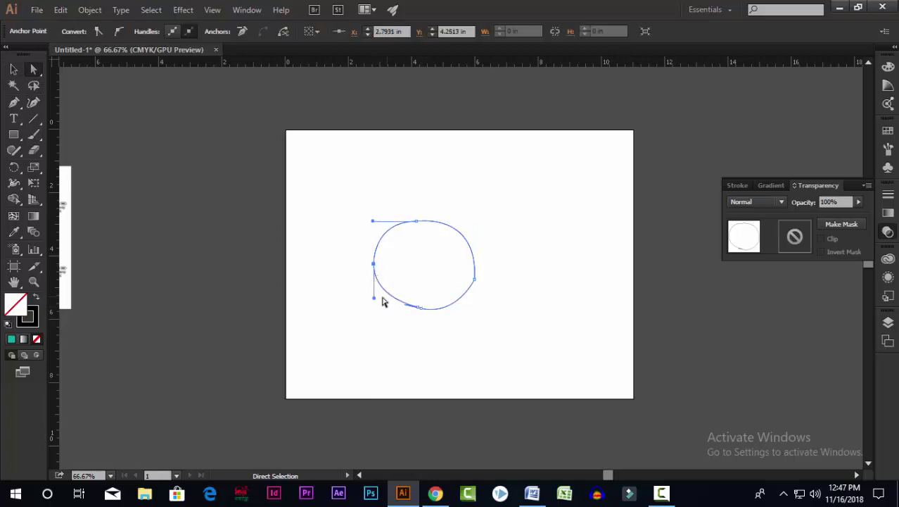
drag(374, 223, 380, 223)
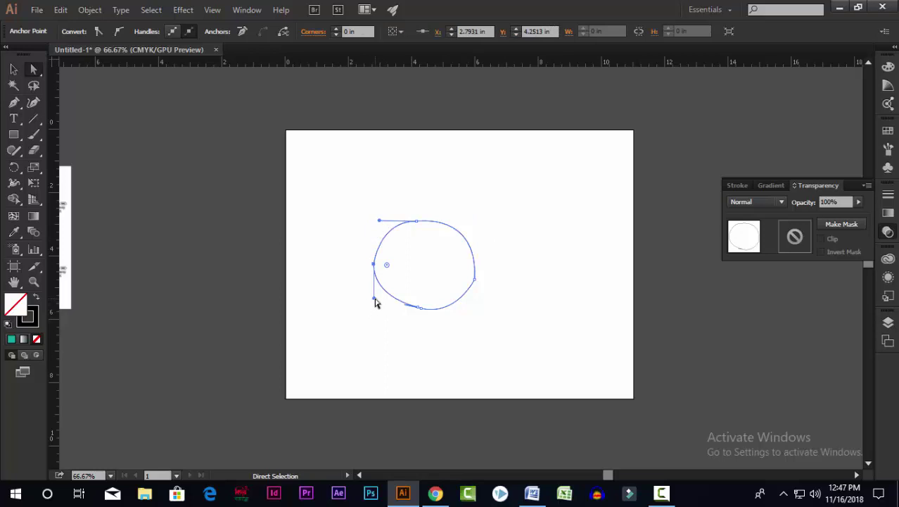
drag(375, 299, 384, 309)
Delete the circular path from the artboard.
click(14, 68)
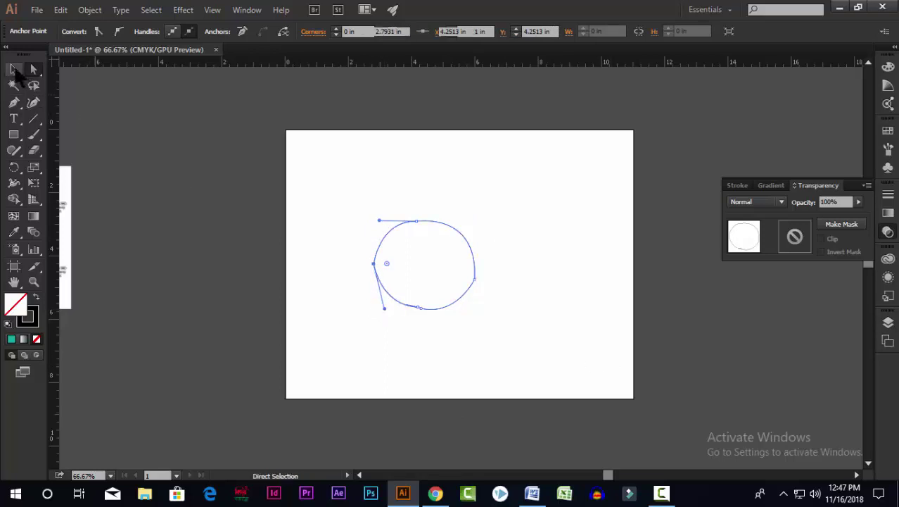
click(525, 359)
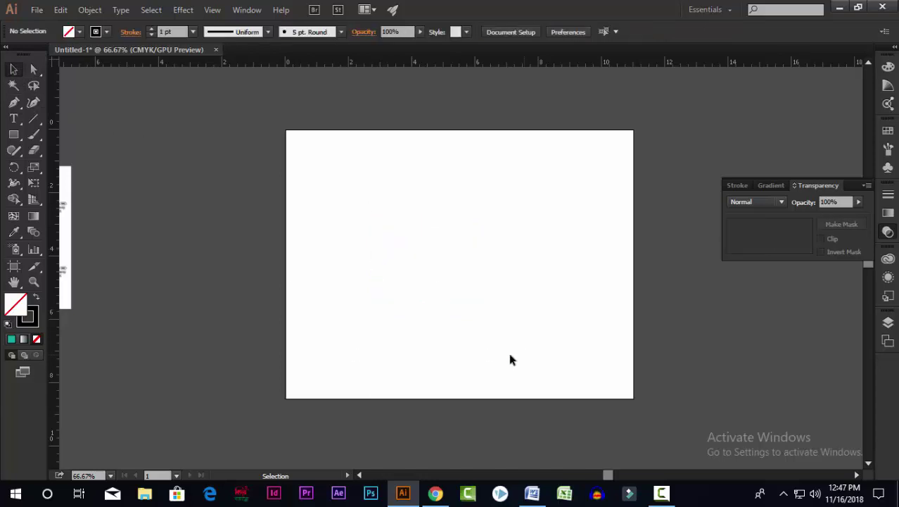
Zoom in on the Drawing Curves practice sheet beside the artboard.
scroll(317, 275, down, 4)
scroll(210, 280, up, 4)
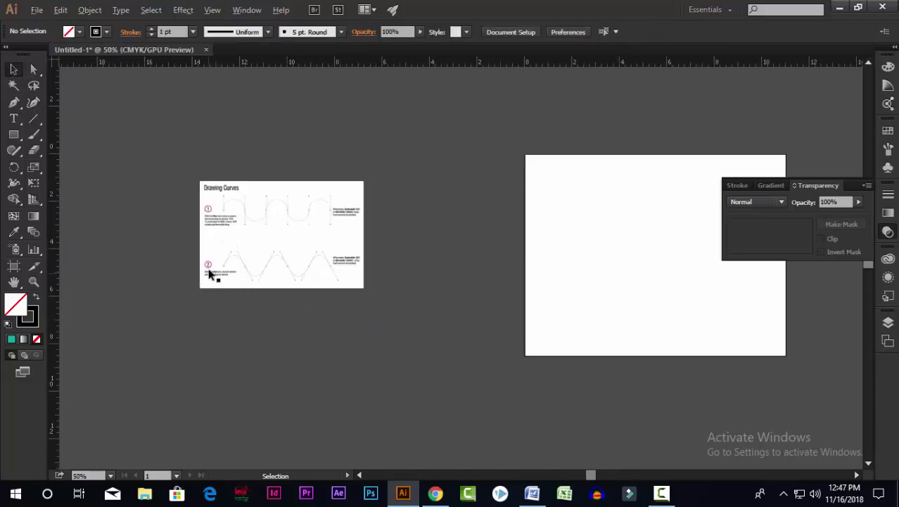
scroll(248, 255, up, 2)
scroll(161, 281, up, 2)
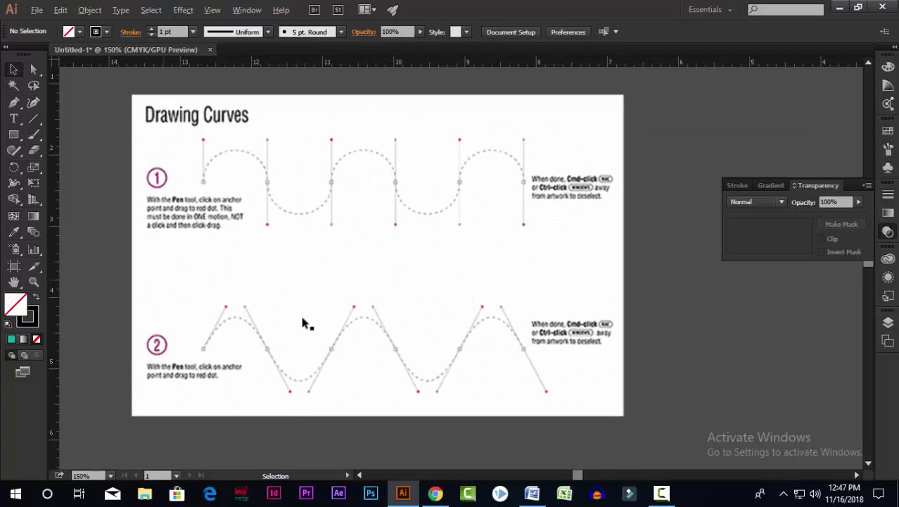
Trace the first arch of exercise 1 with the Pen tool, placing anchors at its start, its crest and the second guide point.
scroll(304, 322, up, 2)
scroll(394, 334, down, 1)
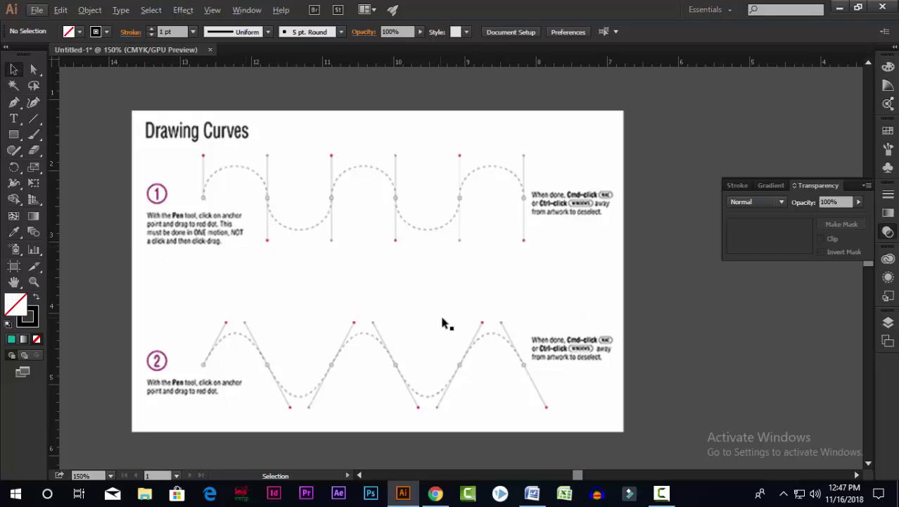
scroll(444, 321, up, 1)
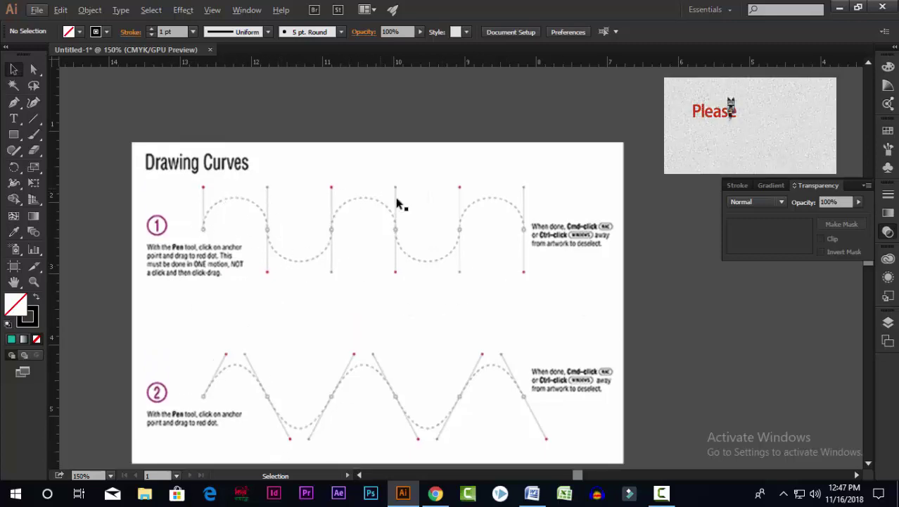
click(14, 103)
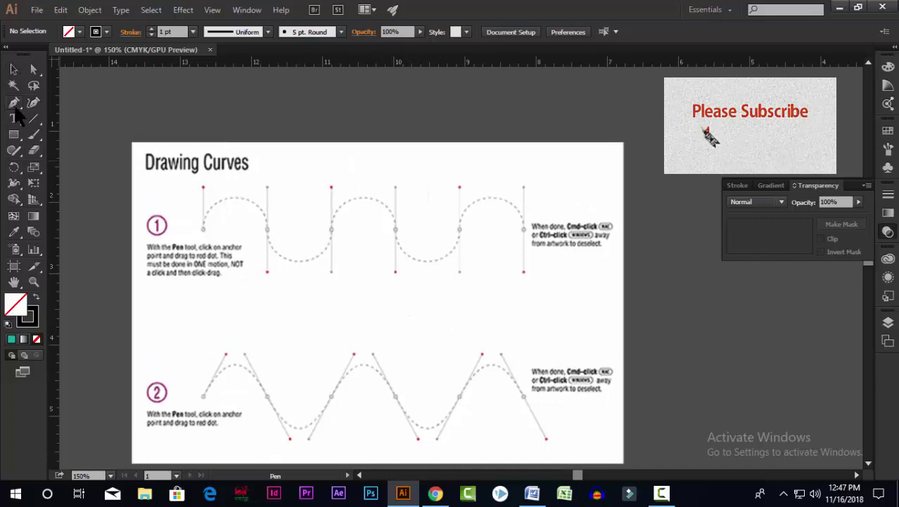
click(203, 229)
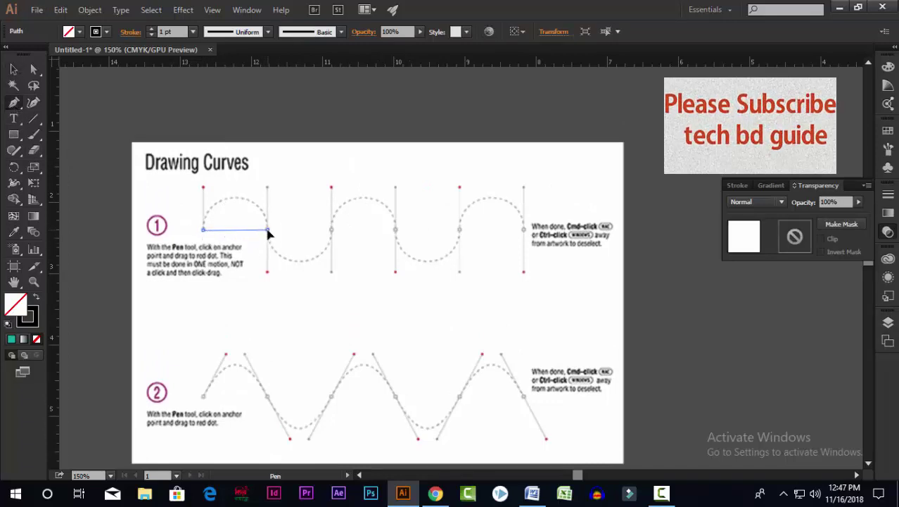
drag(268, 230, 299, 305)
key(ctrl+z)
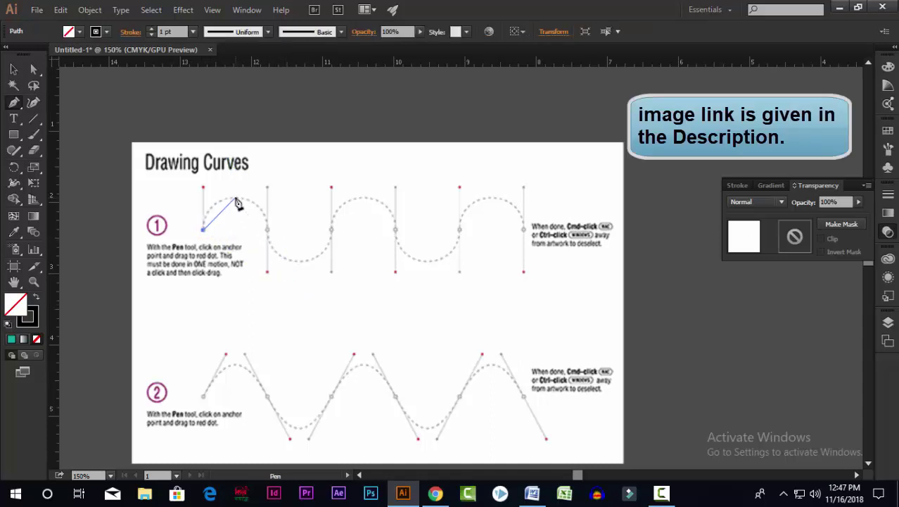
drag(236, 199, 271, 199)
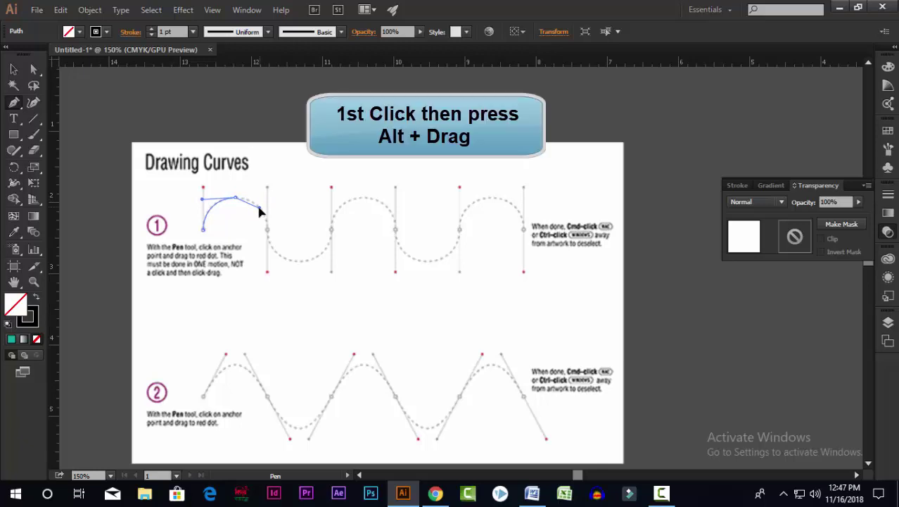
click(269, 230)
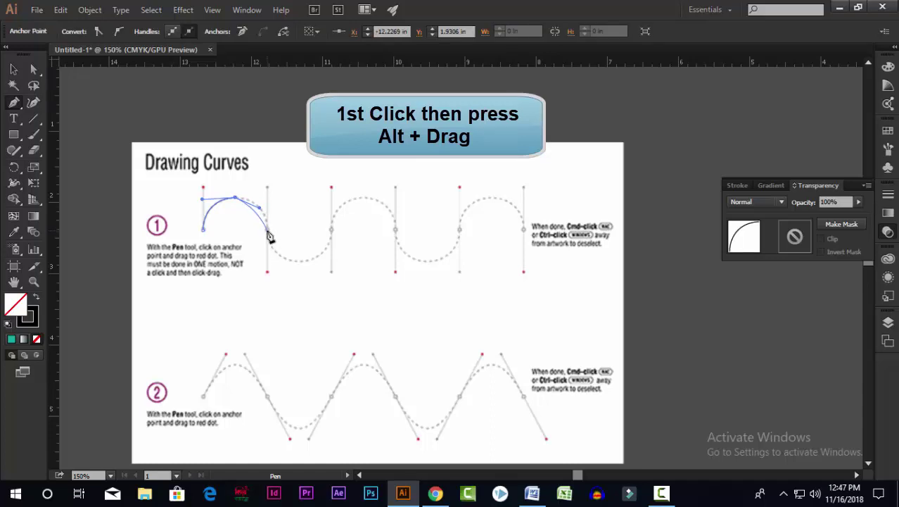
drag(267, 232, 278, 267)
key(ctrl+z)
drag(267, 230, 277, 265)
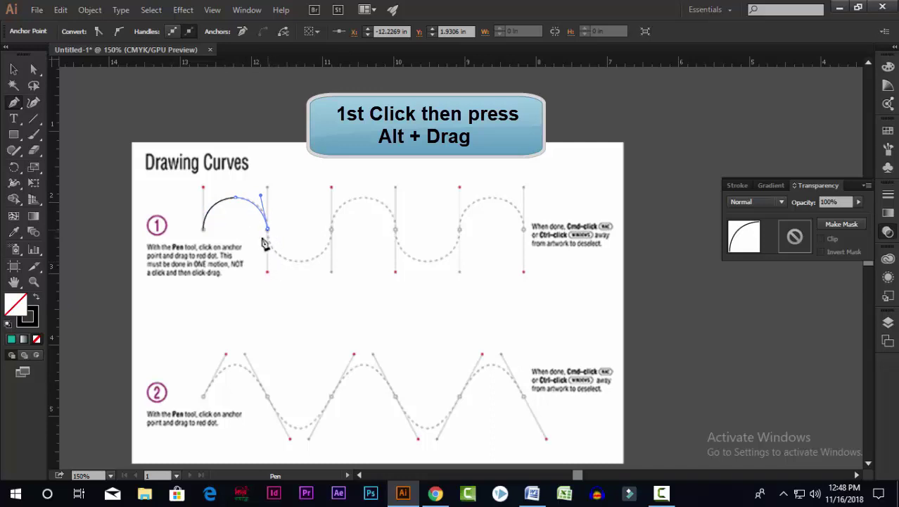
Continue the path along the first dip and second arch, placing curved anchors at their extremes and ends and retracting the outgoing handles.
drag(263, 240, 296, 265)
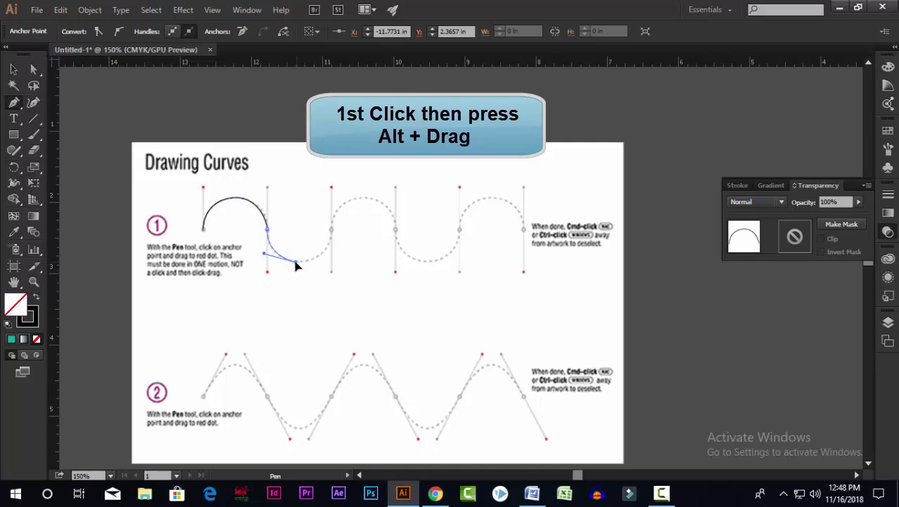
click(295, 262)
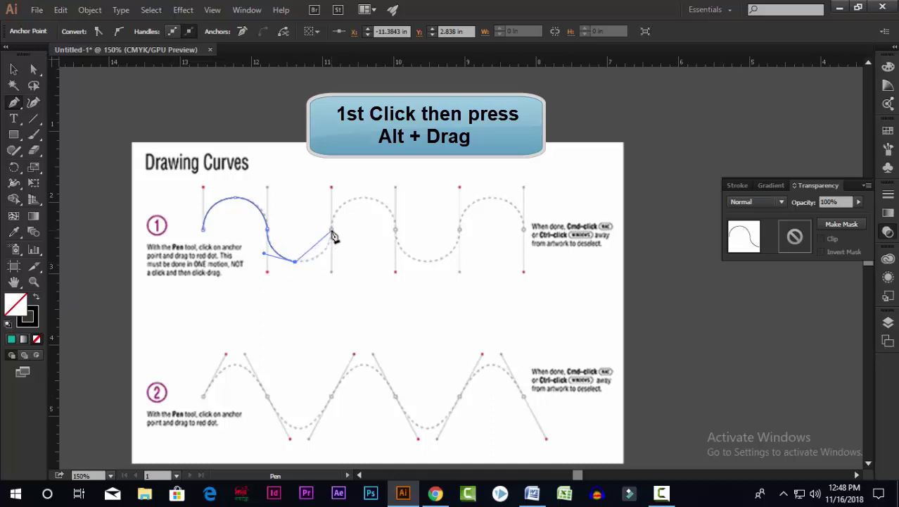
drag(333, 229, 336, 200)
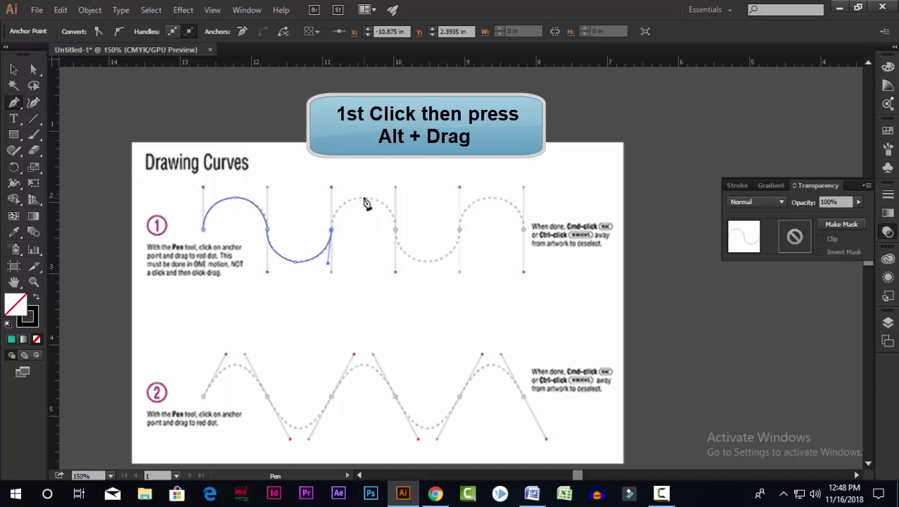
drag(364, 201, 397, 202)
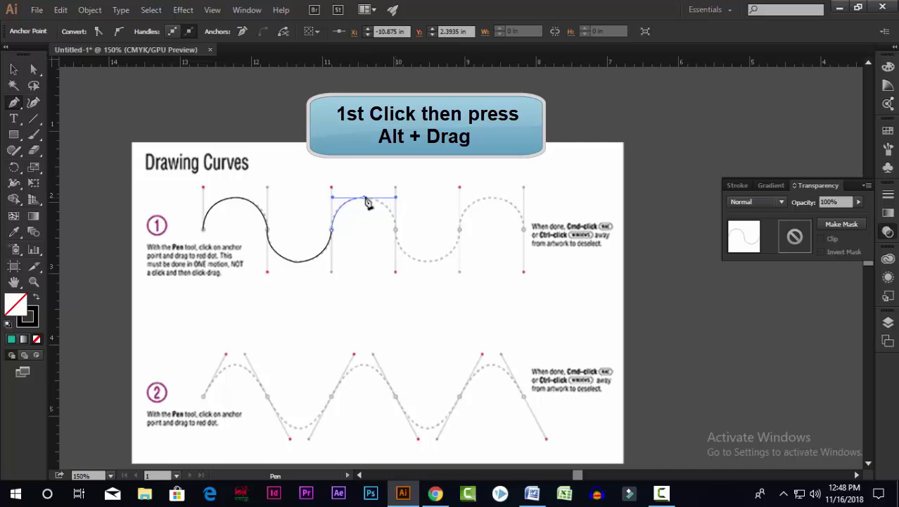
click(365, 200)
drag(395, 229, 398, 266)
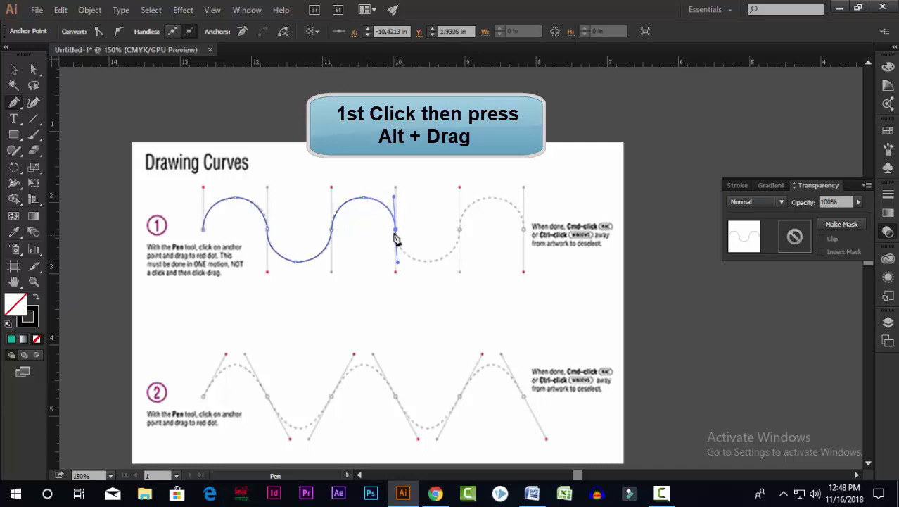
click(395, 230)
Trace the second dip and third arch with curved anchors, ending the path at the last guide point of exercise 1.
drag(426, 262, 457, 264)
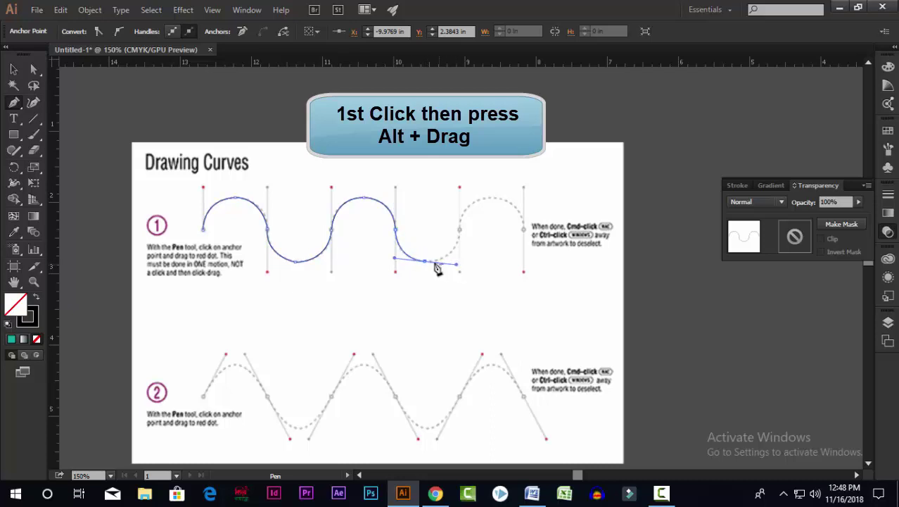
click(426, 263)
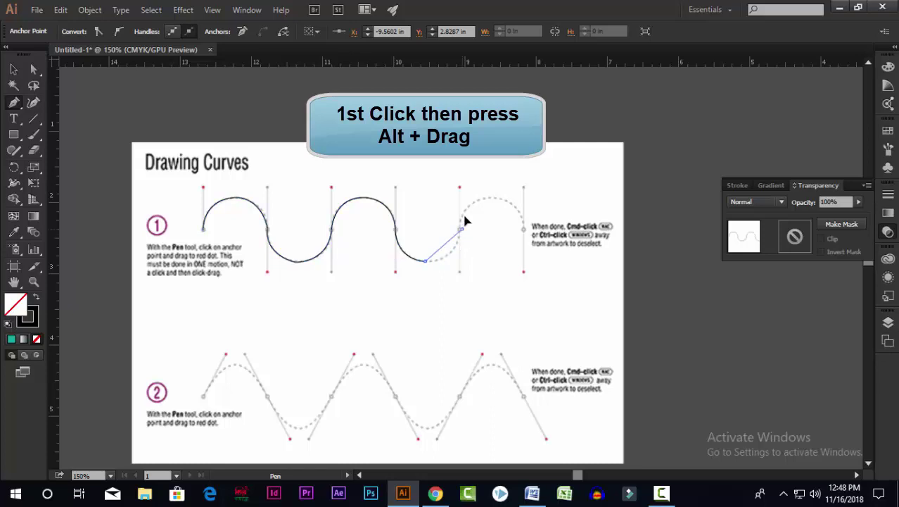
drag(461, 230, 528, 262)
click(461, 230)
click(496, 198)
click(525, 231)
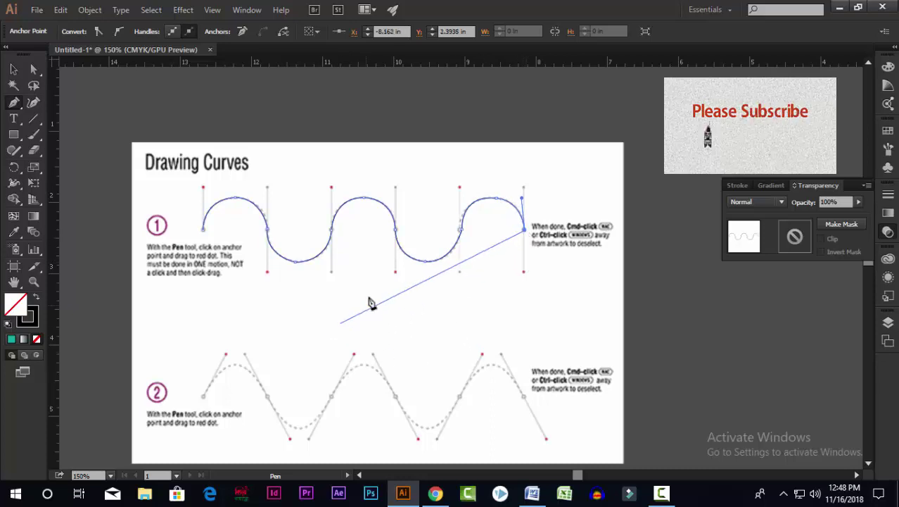
Add an anchor point on the left shoulder of the third arch with the Add Anchor Point tool.
click(15, 103)
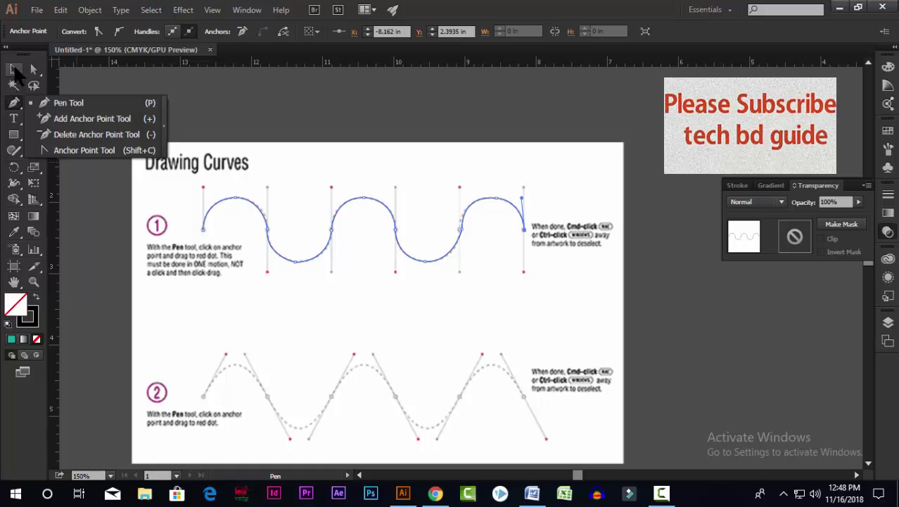
scroll(383, 310, up, 1)
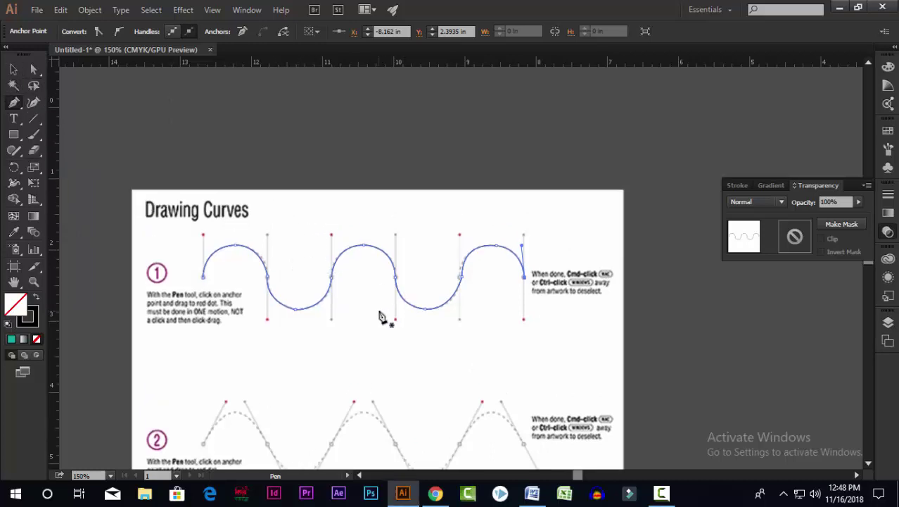
click(14, 69)
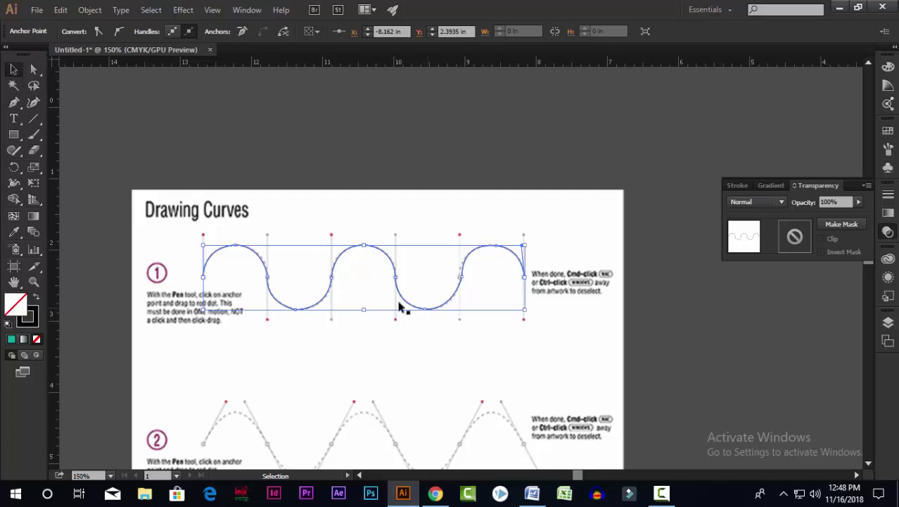
click(14, 103)
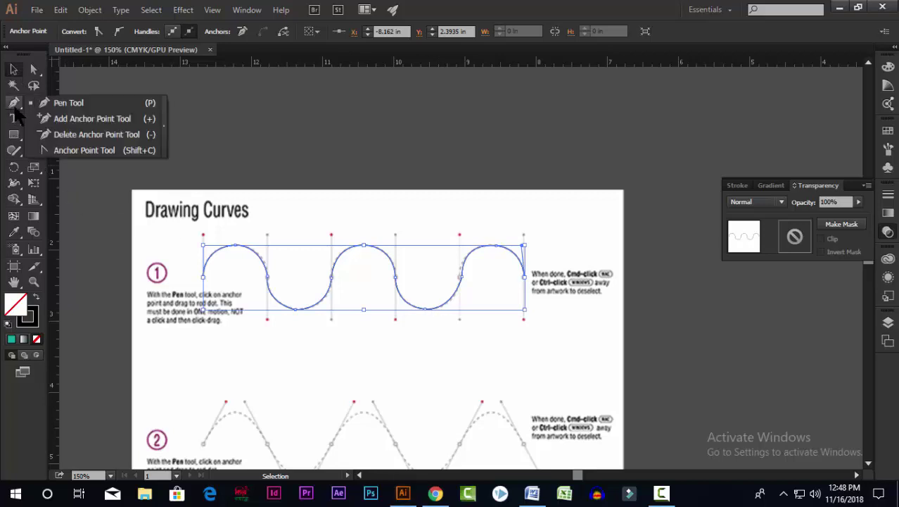
click(76, 120)
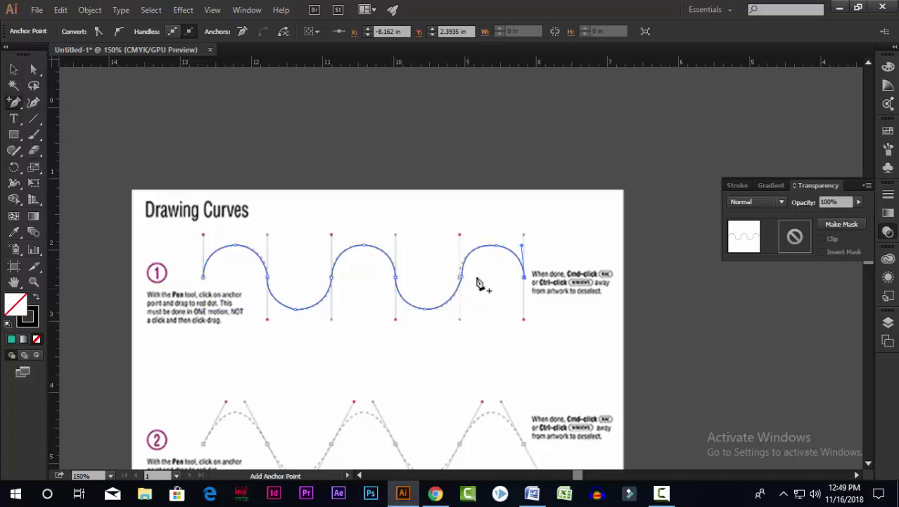
click(481, 248)
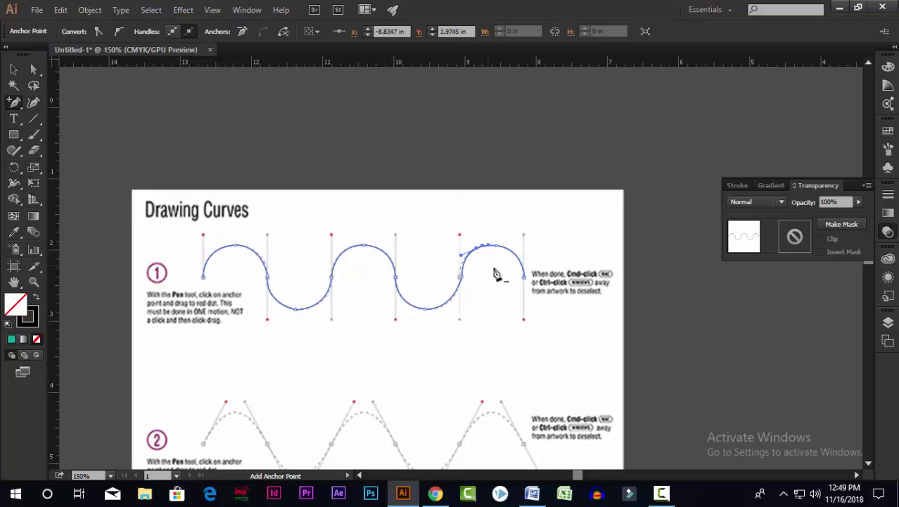
Refine the third arch with Direct Selection, moving the added anchor's lower-left handle outward and the right curve's upper handle inward.
scroll(495, 274, up, 5)
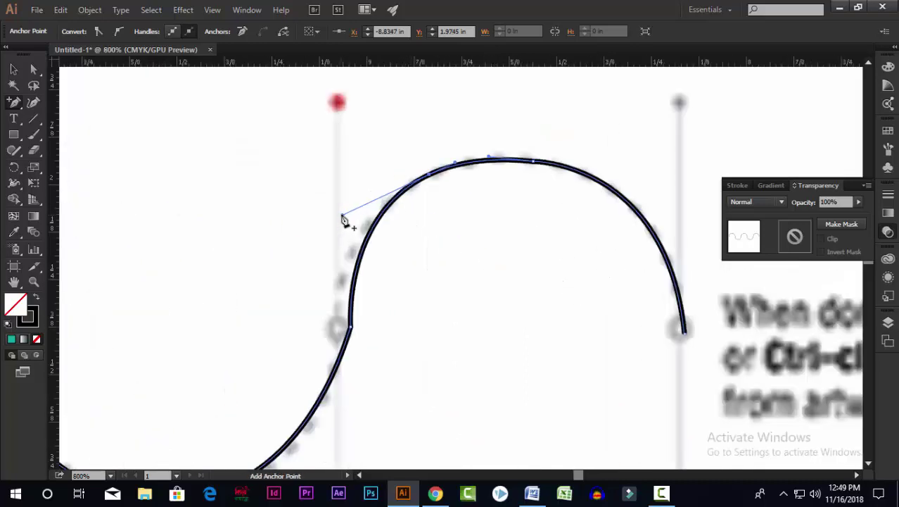
key(a)
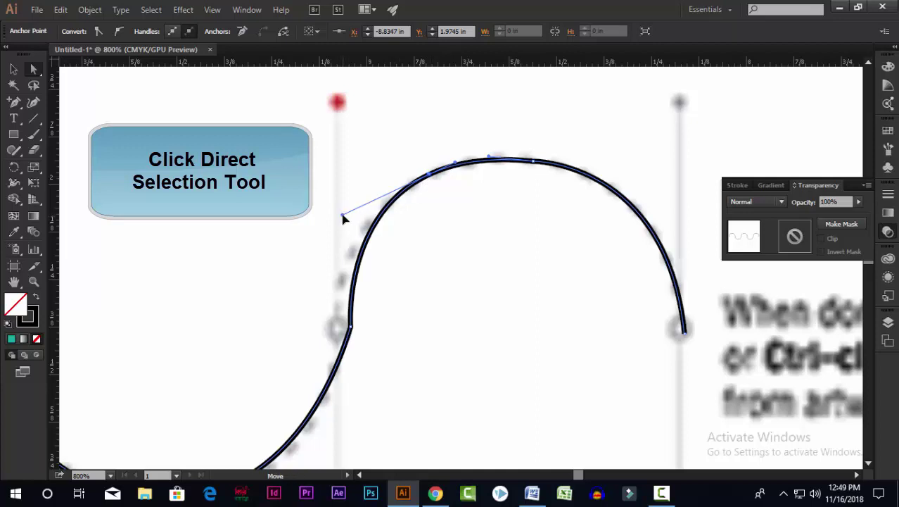
mouse_move(342, 218)
mouse_down()
mouse_move(306, 229)
mouse_move(326, 193)
mouse_move(334, 232)
mouse_move(331, 220)
mouse_up()
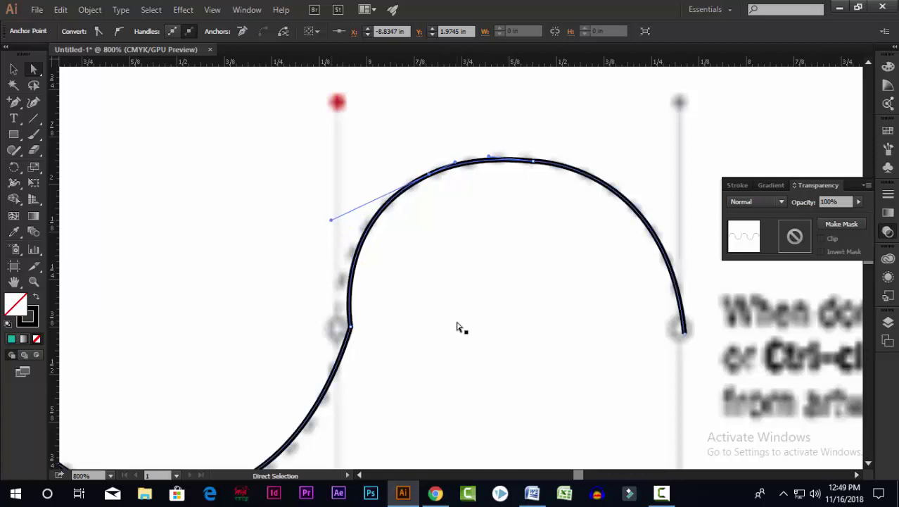
click(637, 210)
mouse_move(668, 153)
mouse_down()
mouse_move(648, 127)
mouse_move(657, 237)
mouse_move(473, 383)
mouse_move(584, 270)
mouse_move(652, 183)
mouse_move(650, 153)
mouse_up()
scroll(402, 201, down, 3)
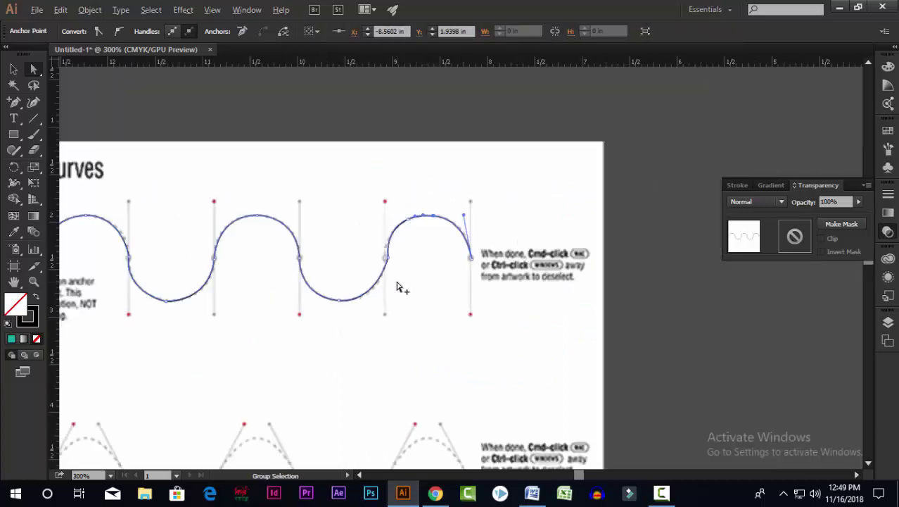
Remove the third arch and second dip by deleting their five anchors with the Delete Anchor Point tool.
scroll(397, 286, down, 3)
drag(14, 103, 61, 134)
scroll(281, 268, up, 2)
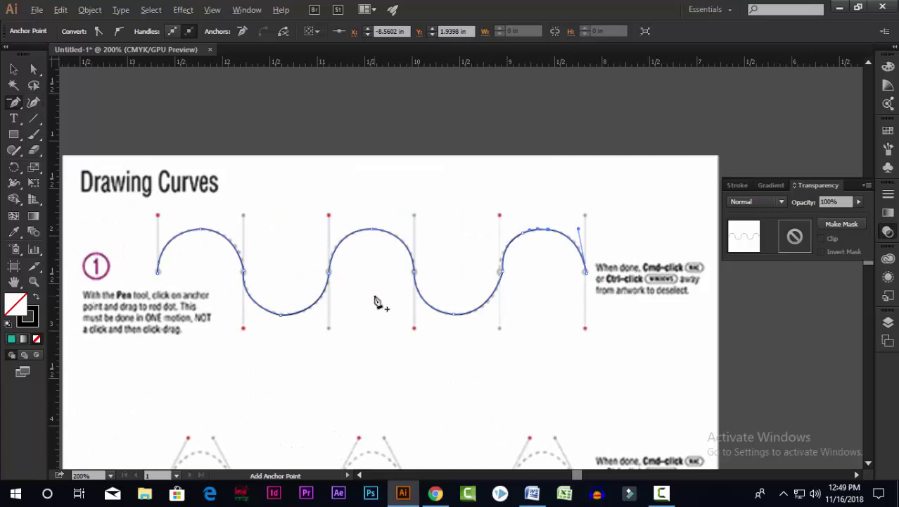
click(588, 275)
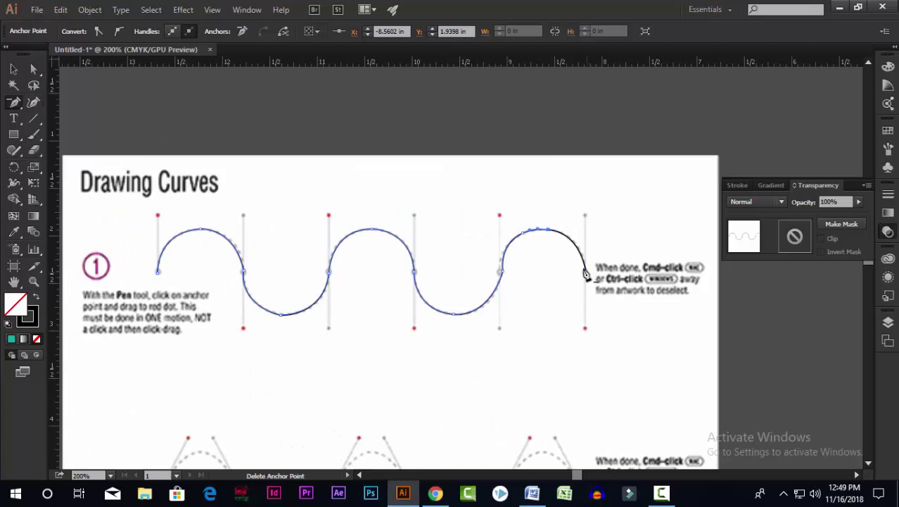
click(525, 238)
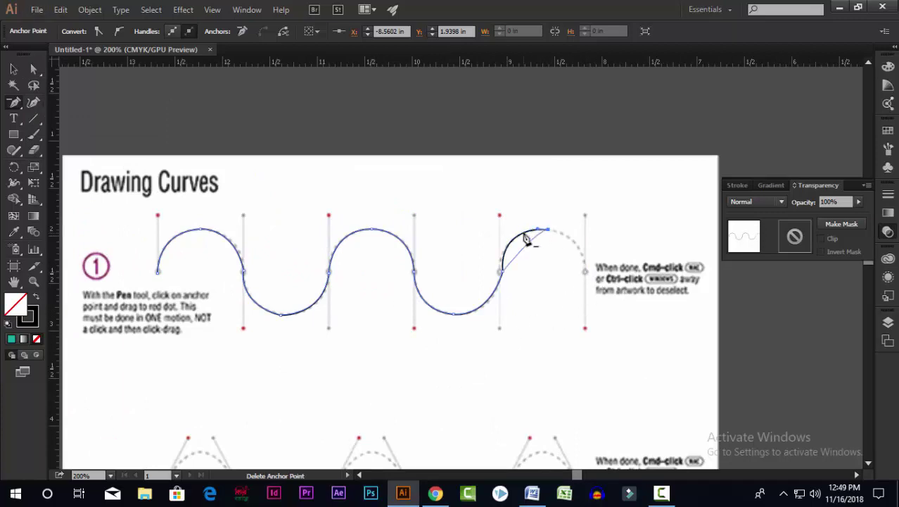
click(549, 233)
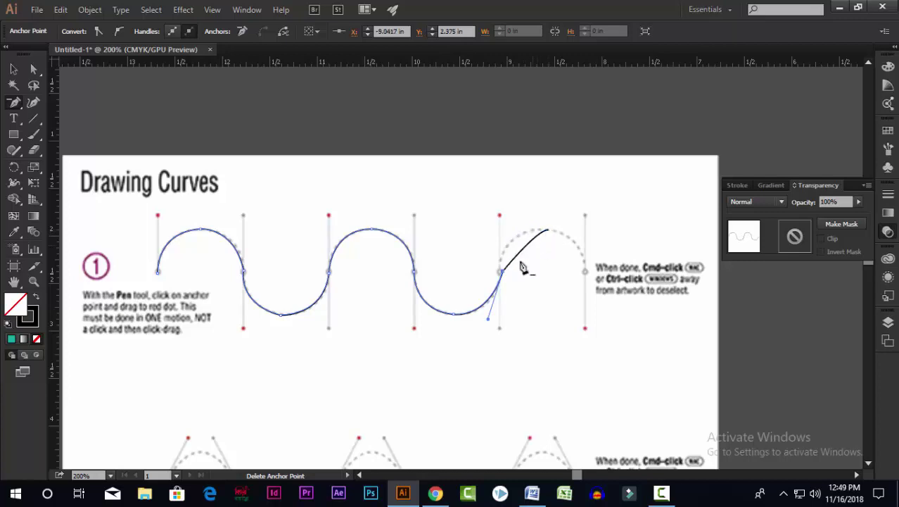
click(501, 272)
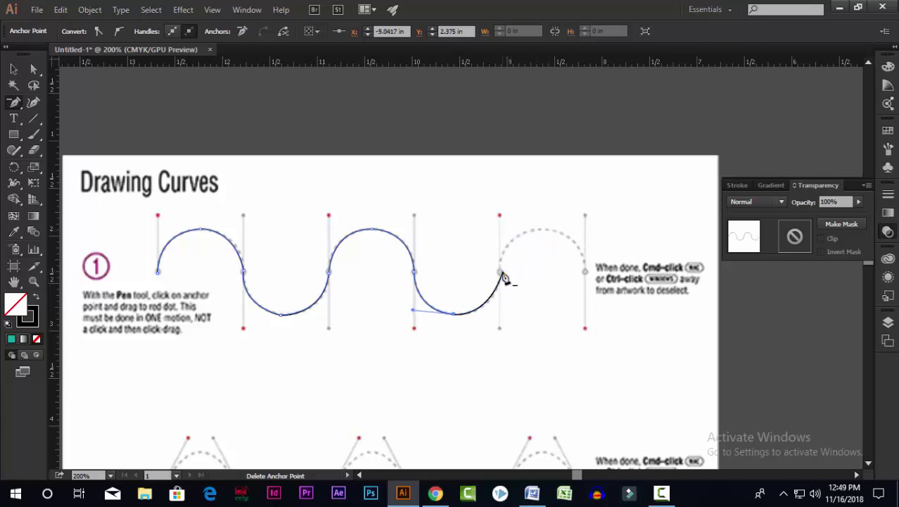
click(455, 317)
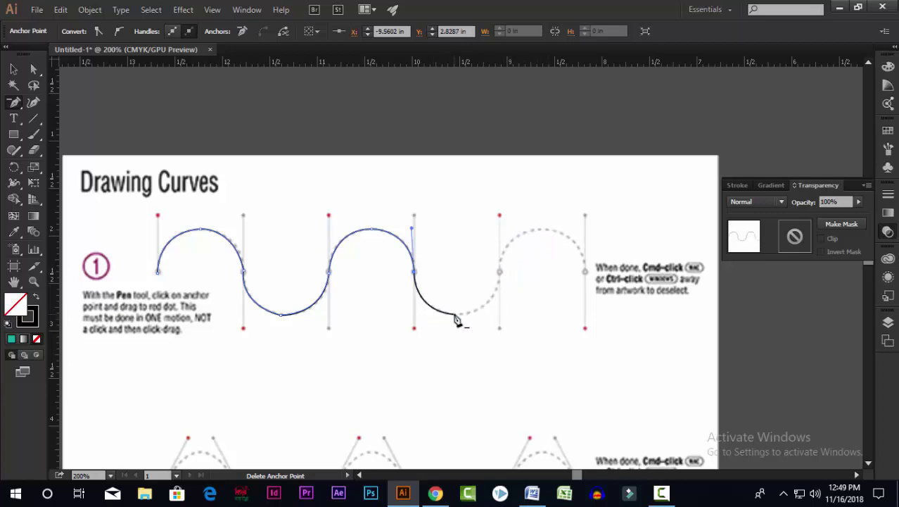
click(331, 280)
click(568, 264)
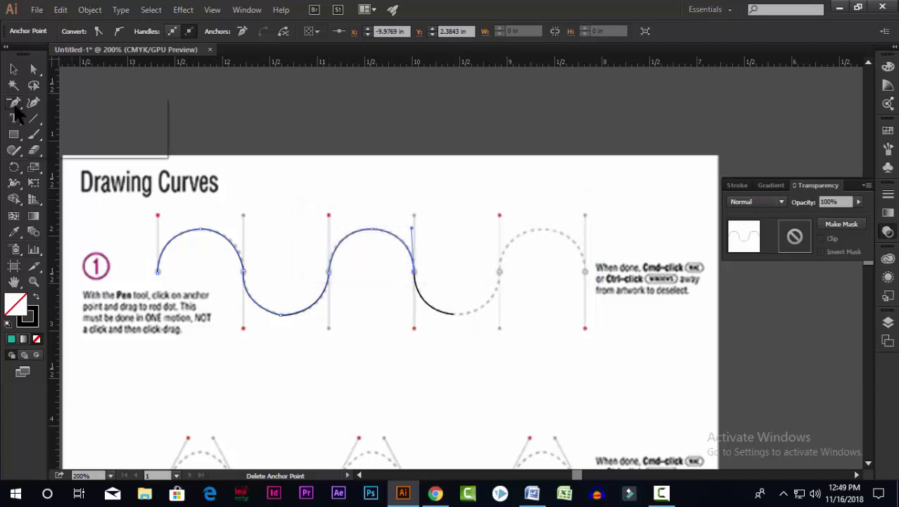
Convert the path's start anchor and the first arch's peak with the Anchor Point tool, pulling the start anchor's handle upward.
drag(17, 113, 81, 149)
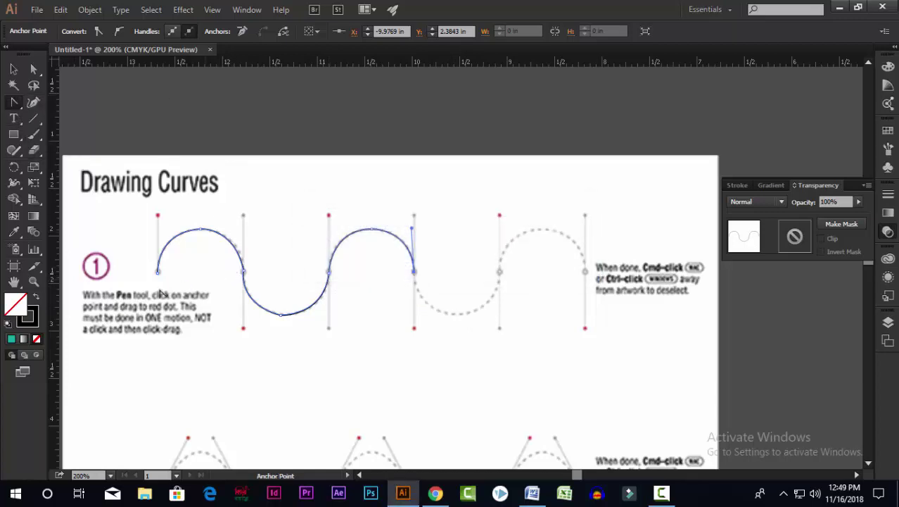
drag(158, 275, 159, 240)
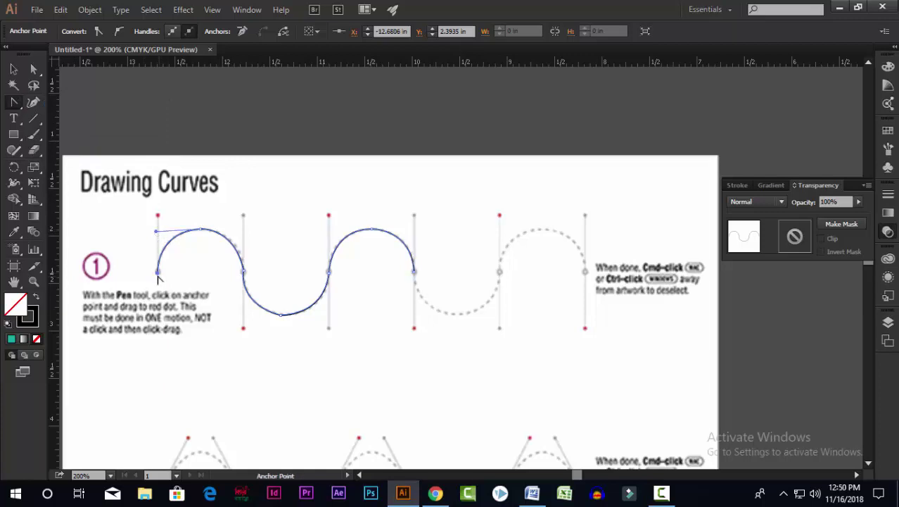
drag(158, 276, 167, 315)
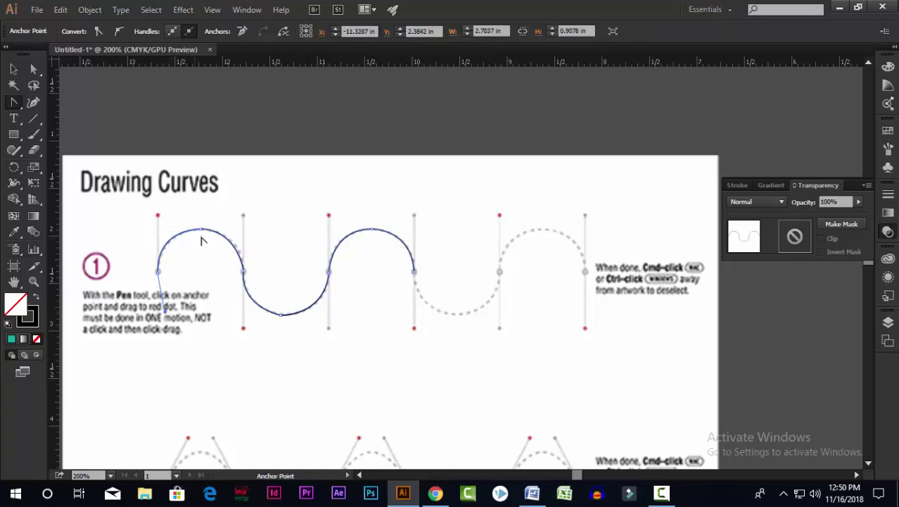
drag(201, 234, 202, 235)
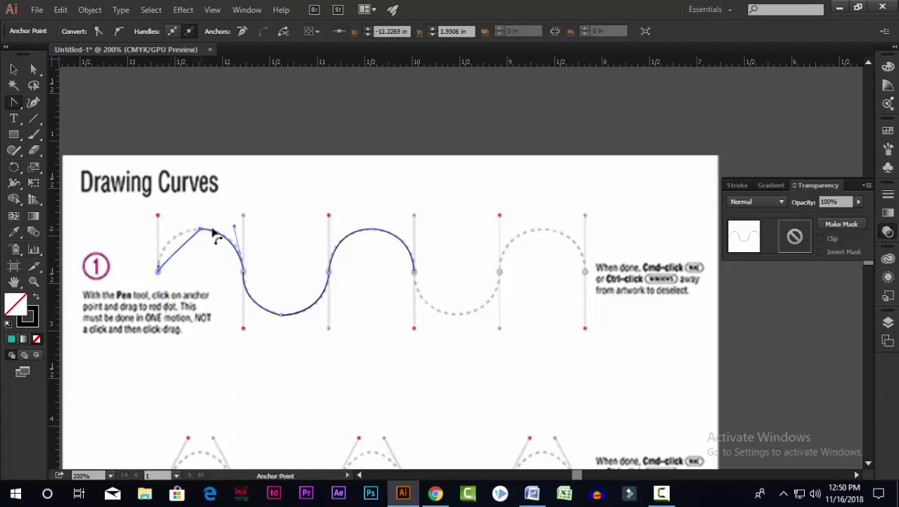
drag(159, 271, 157, 234)
scroll(355, 251, down, 1)
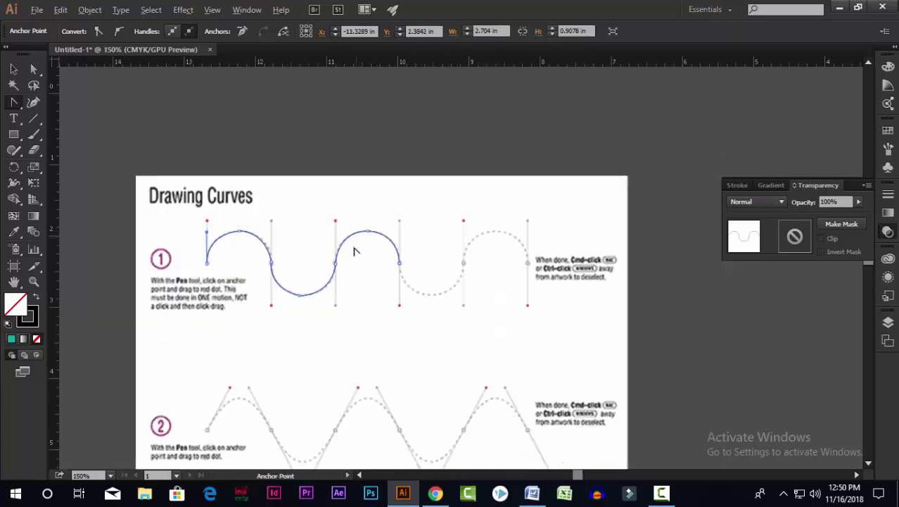
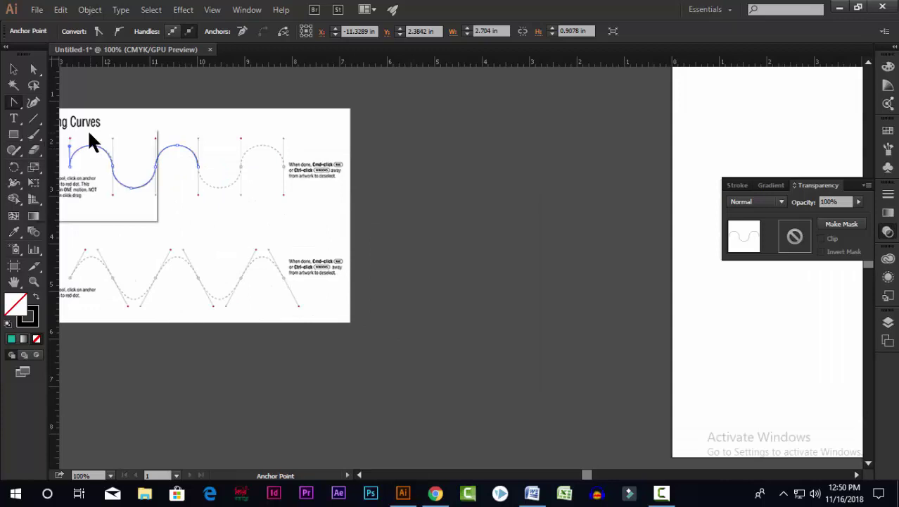
Draw a rectangle on the blank artboard and fill it with red.
alt+scroll(156, 205, down, 3)
drag(378, 204, 442, 253)
alt+scroll(429, 258, up, 2)
key(ctrl)
click(79, 31)
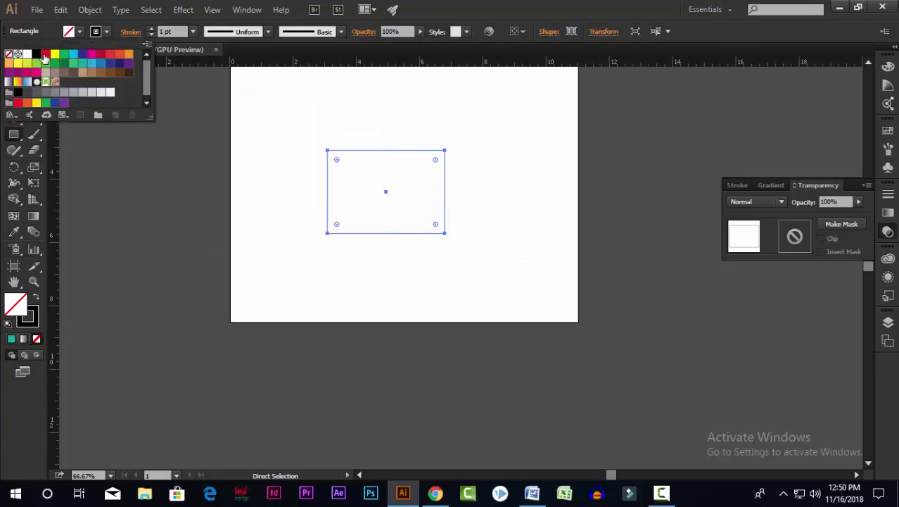
click(45, 54)
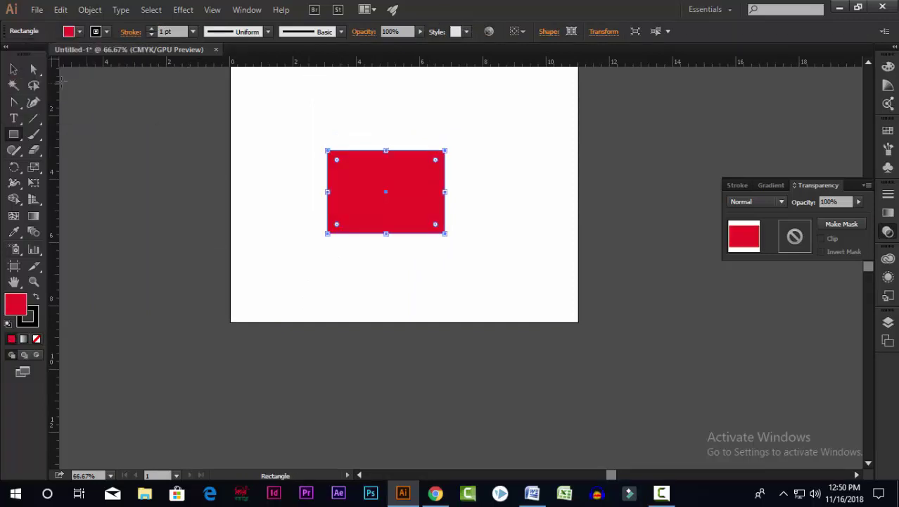
Draw a 2.917 in circle overlapping the rectangle's right part and fill it with green.
click(13, 69)
drag(13, 138, 77, 165)
drag(422, 202, 469, 240)
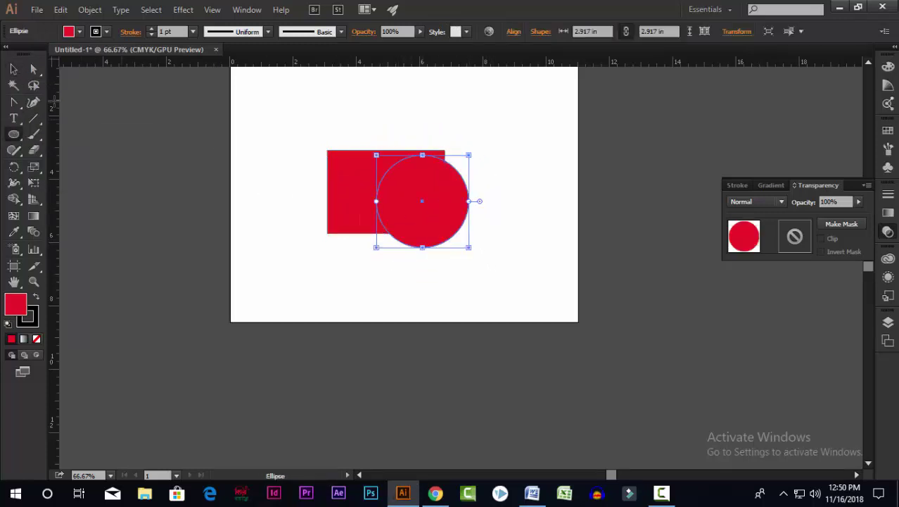
click(13, 69)
click(80, 31)
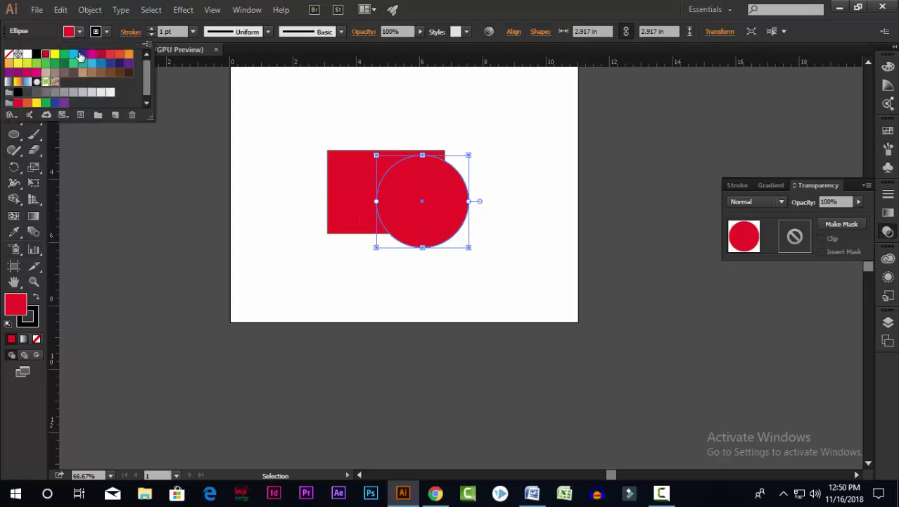
click(47, 64)
click(422, 12)
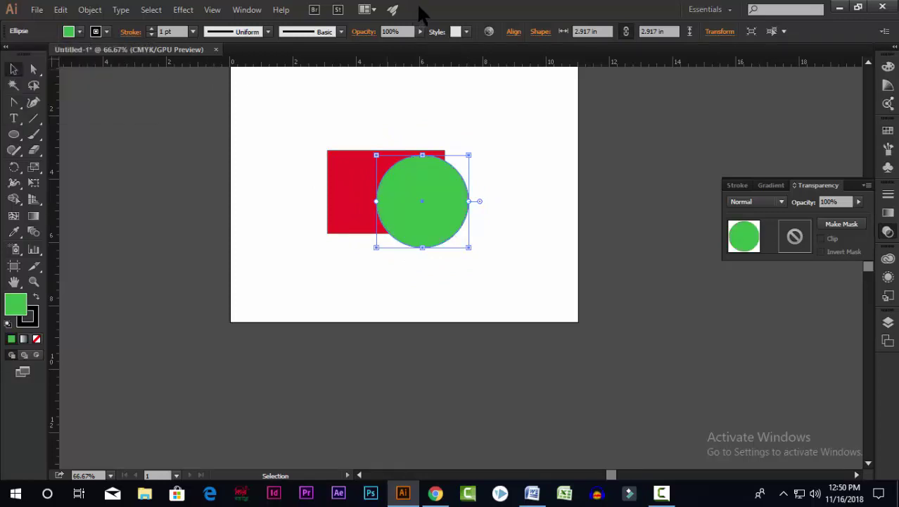
Select the circle and rectangle together and align their vertical centers.
scroll(473, 202, up, 1)
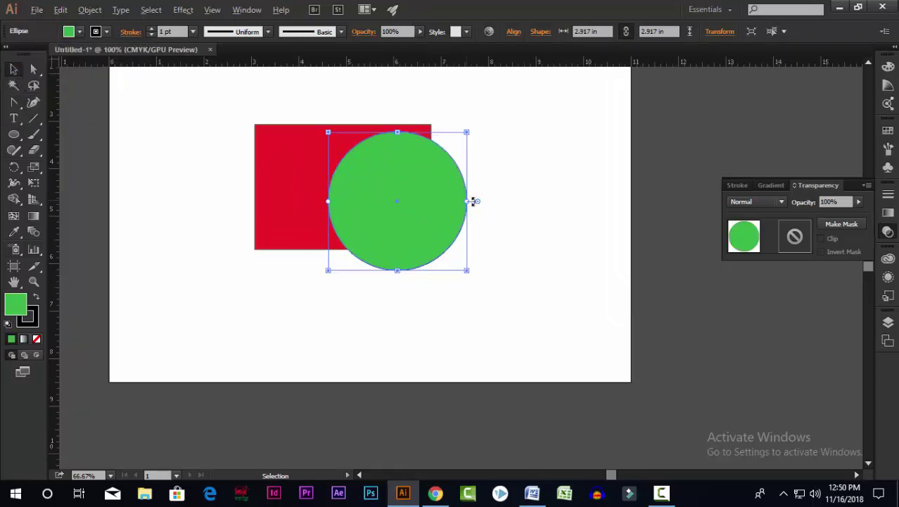
shift+click(290, 176)
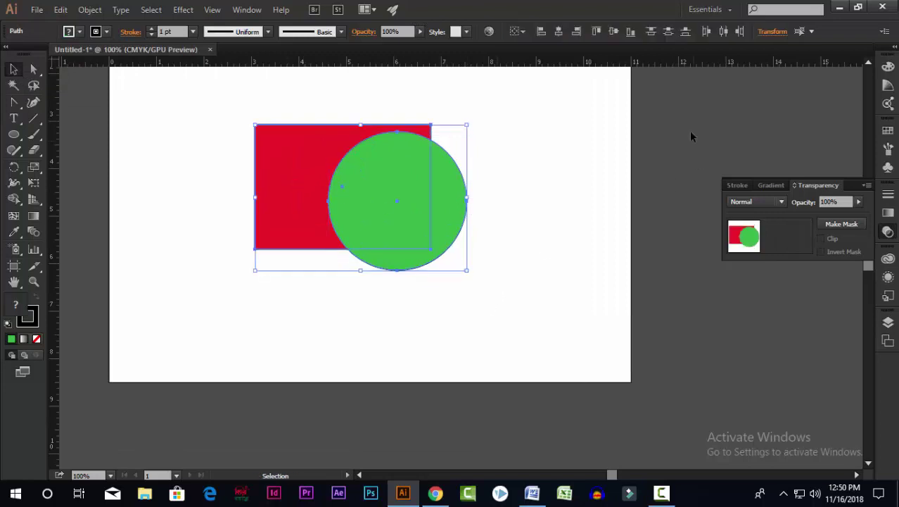
click(613, 31)
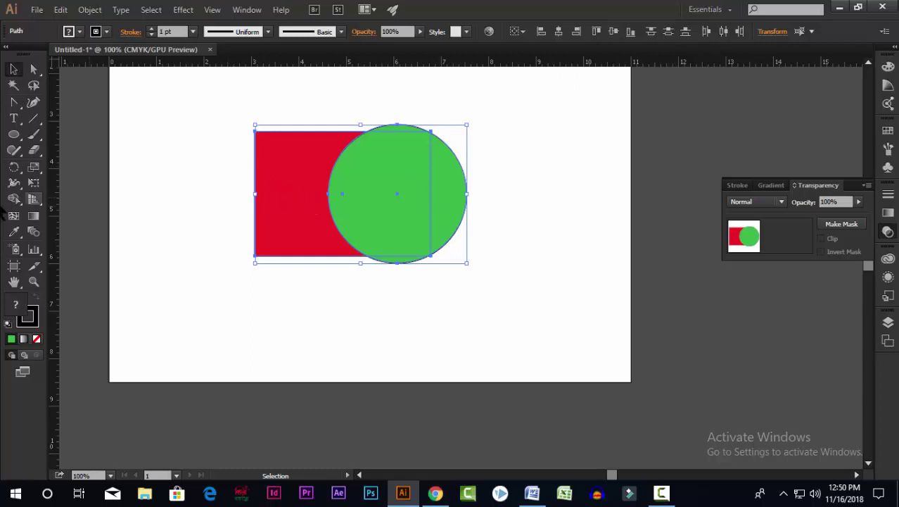
Make guides visible and place a horizontal guide at about Y 4.53 in through the centers of the rectangle and circle.
drag(277, 63, 294, 195)
click(212, 9)
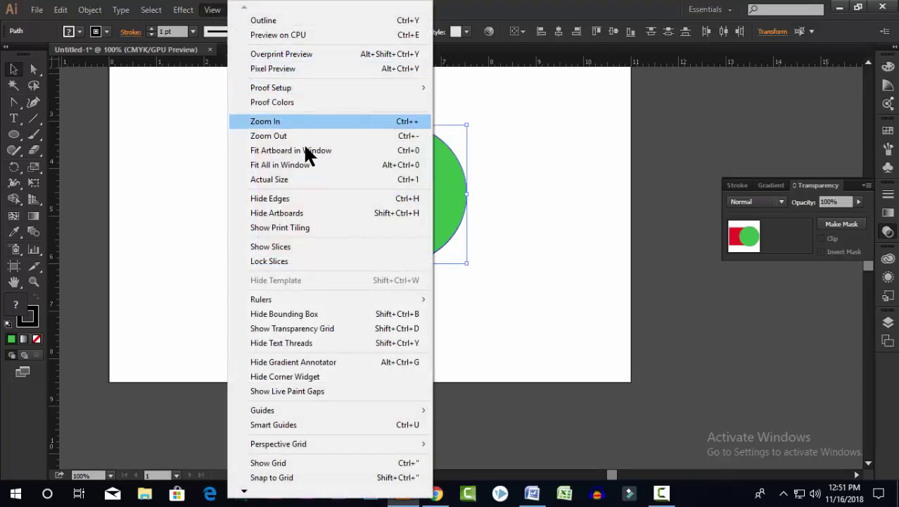
mouse_move(429, 299)
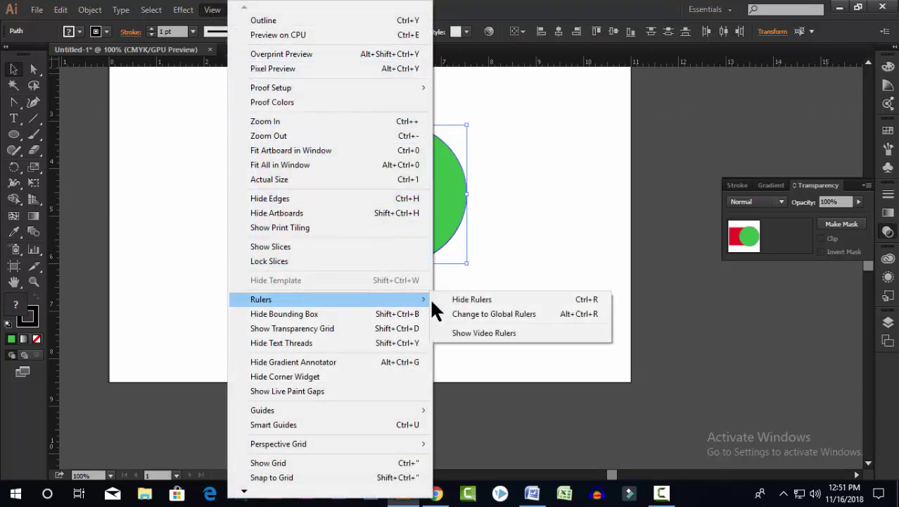
click(333, 424)
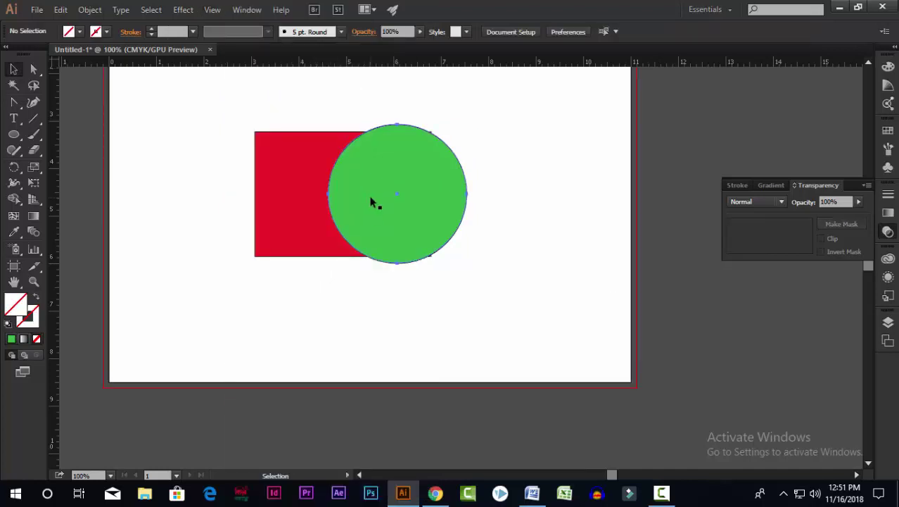
click(373, 203)
shift+click(285, 201)
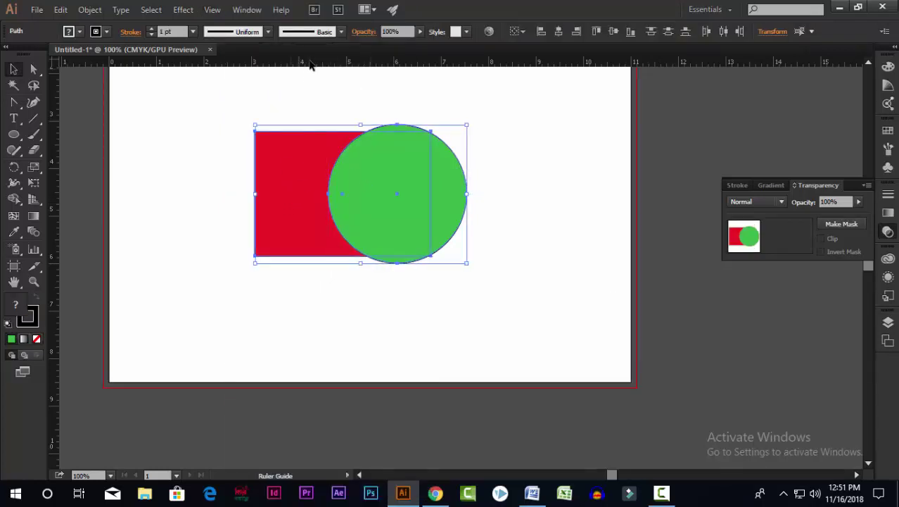
drag(314, 183, 313, 193)
scroll(489, 277, up, 2)
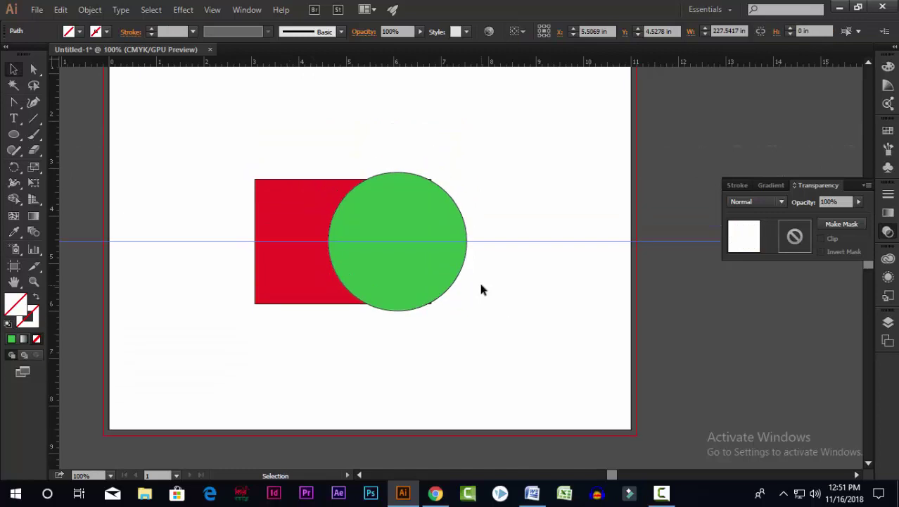
Select the circle and rectangle without the guide and align their horizontal centers.
click(386, 213)
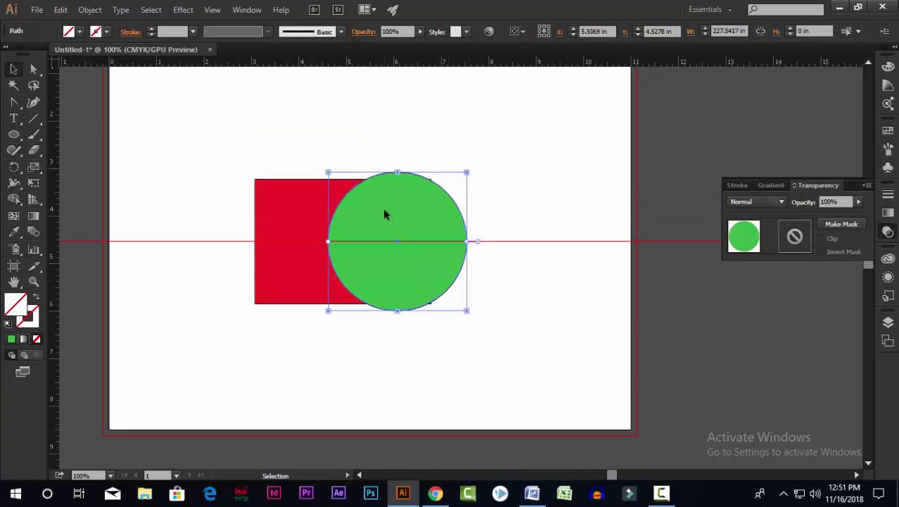
shift+click(313, 215)
scroll(358, 257, down, 1)
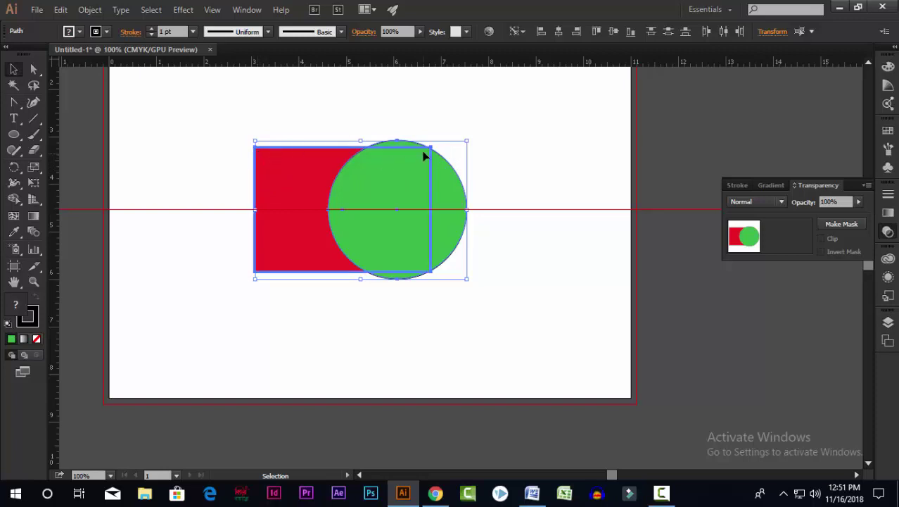
click(560, 35)
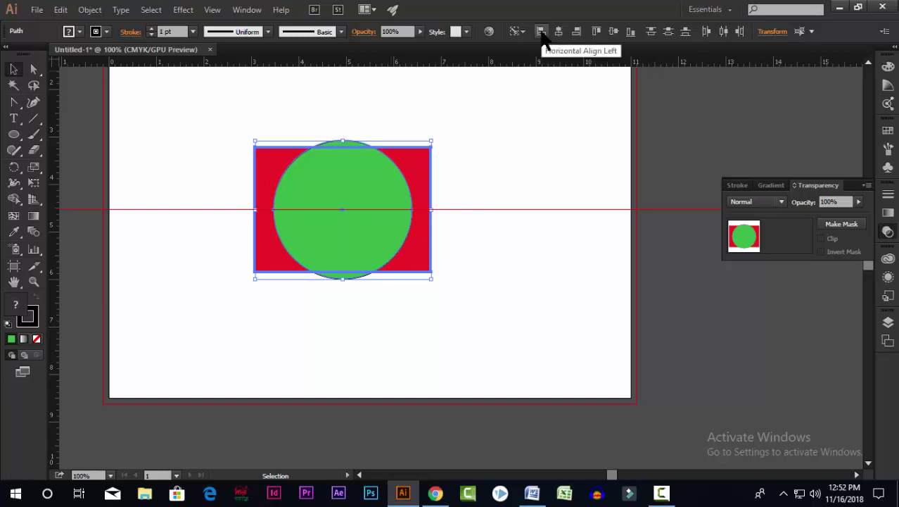
Try the left, right, top and bottom edge alignments on the circle and rectangle in turn, finishing with the bottom edges.
click(542, 33)
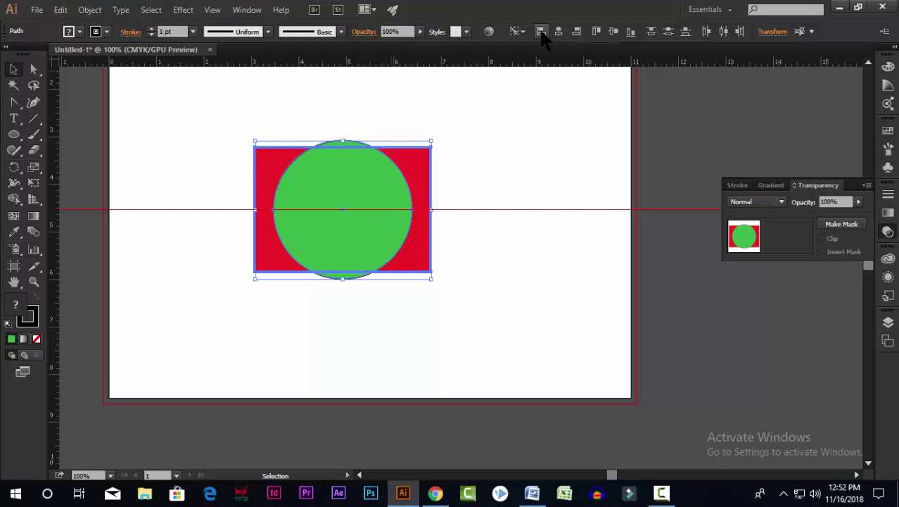
click(577, 33)
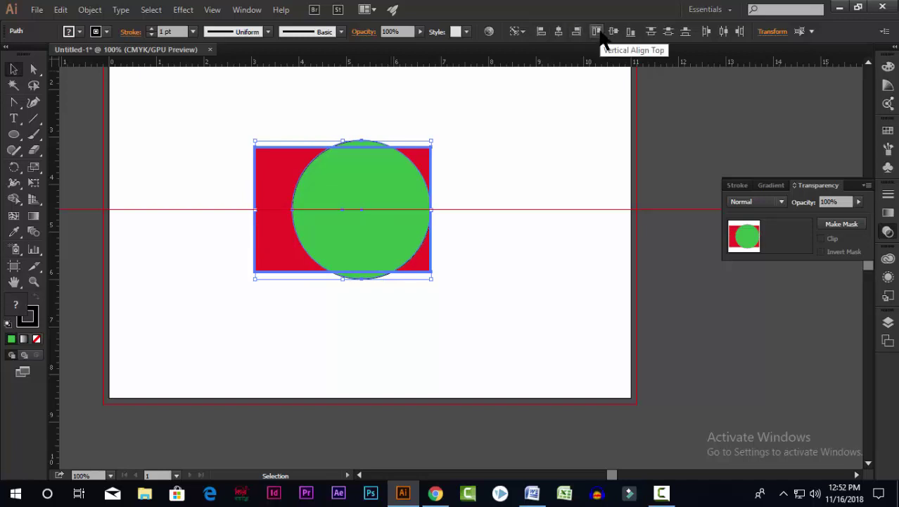
click(599, 32)
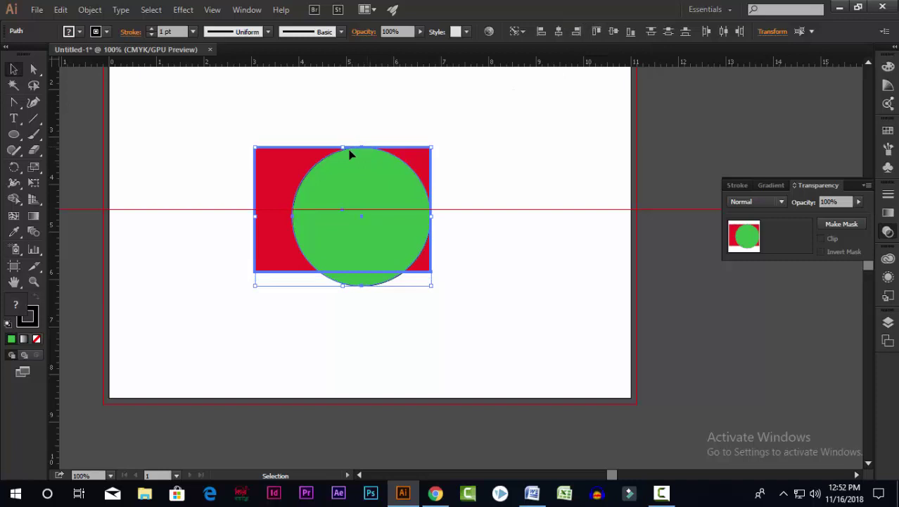
click(631, 33)
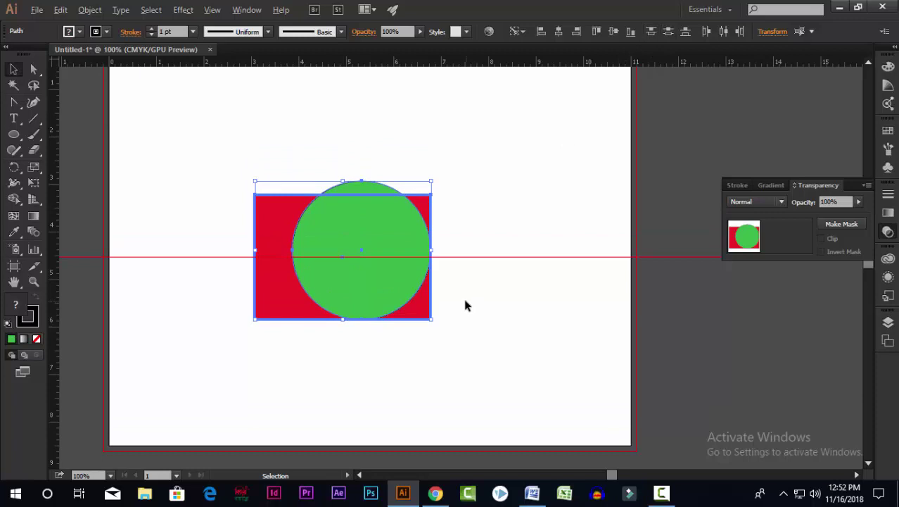
Select and delete the rectangle, circle and horizontal guide to clear the artboard.
key(ctrl+minus)
drag(327, 185, 506, 329)
key(Delete)
Draw a small green 0.437 in square near the artboard's upper-left corner.
click(14, 134)
drag(13, 134, 60, 129)
drag(257, 137, 271, 153)
scroll(259, 144, up, 2)
click(14, 69)
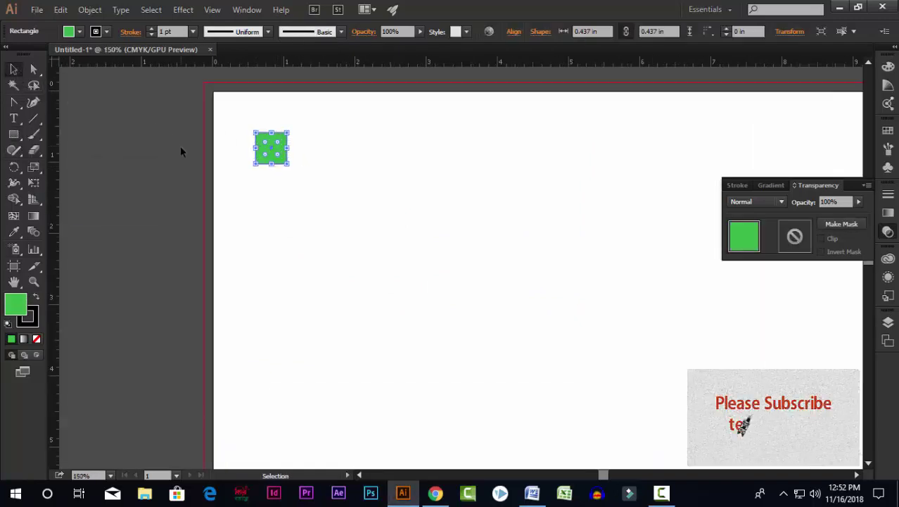
Duplicate the square a short distance to its right and repeat the transformation twelve times to form a row across the artboard.
scroll(180, 145, down, 1)
drag(241, 150, 278, 156)
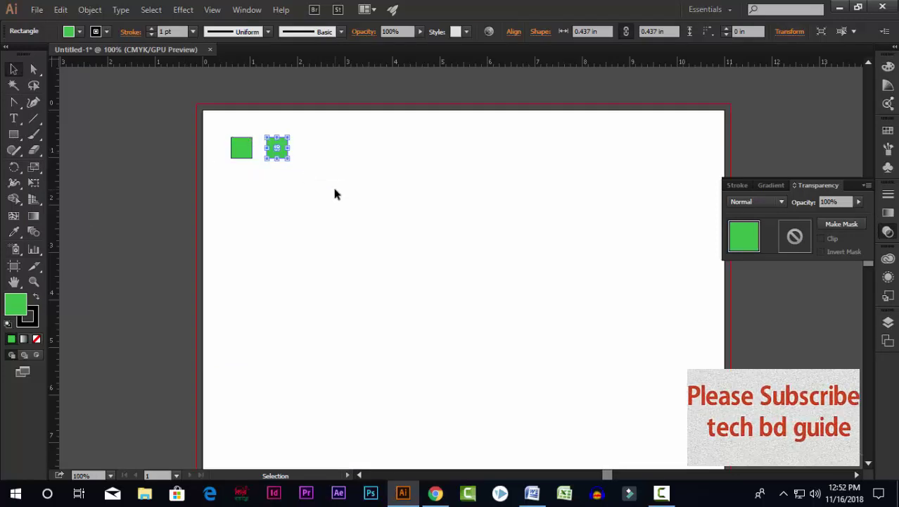
key(ctrl+d)
key(ctrl+d)
key(ctrl+d)
key(ctrl+d)
key(ctrl+d)
key(ctrl+d)
key(ctrl+d)
key(ctrl+d)
key(ctrl+d)
key(ctrl+d)
key(ctrl+d)
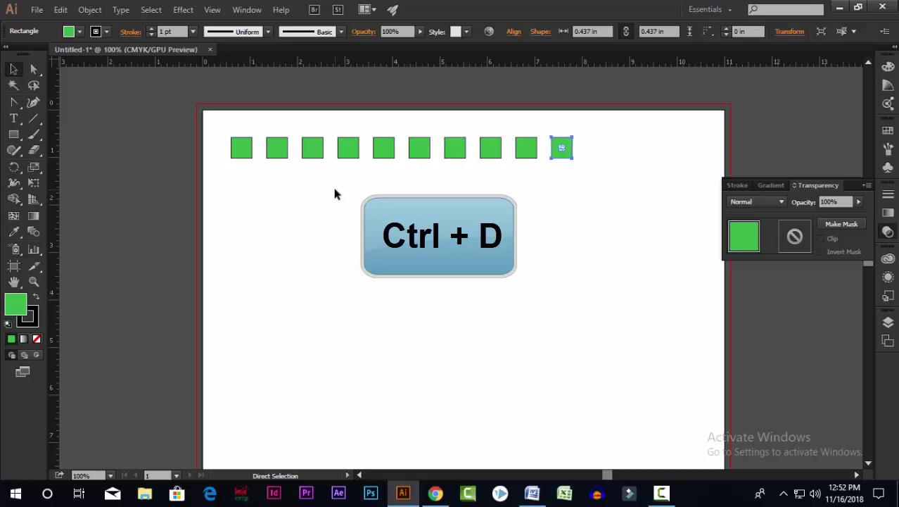
key(ctrl+d)
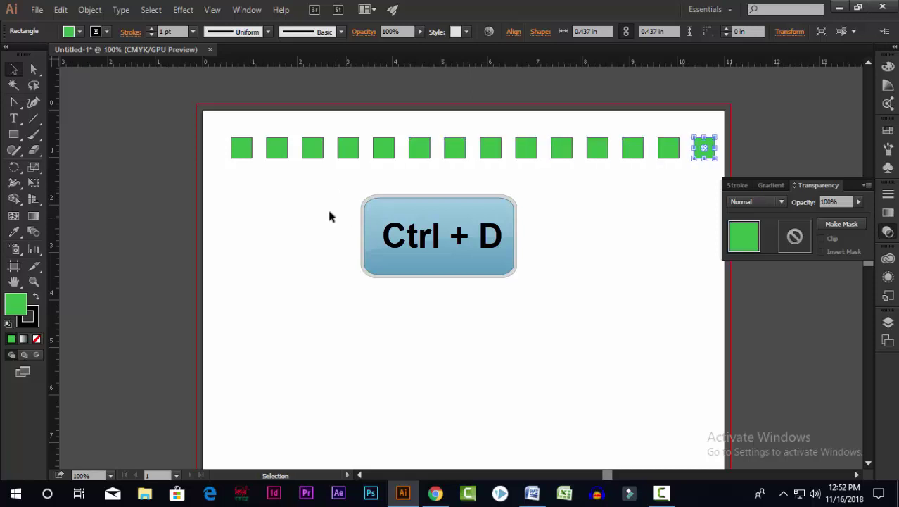
Move the fourth, fifth, sixth, eighth and ninth squares out of the row to scattered positions below it.
key(ctrl+minus)
key(ctrl+minus)
key(ctrl+plus)
key(ctrl+plus)
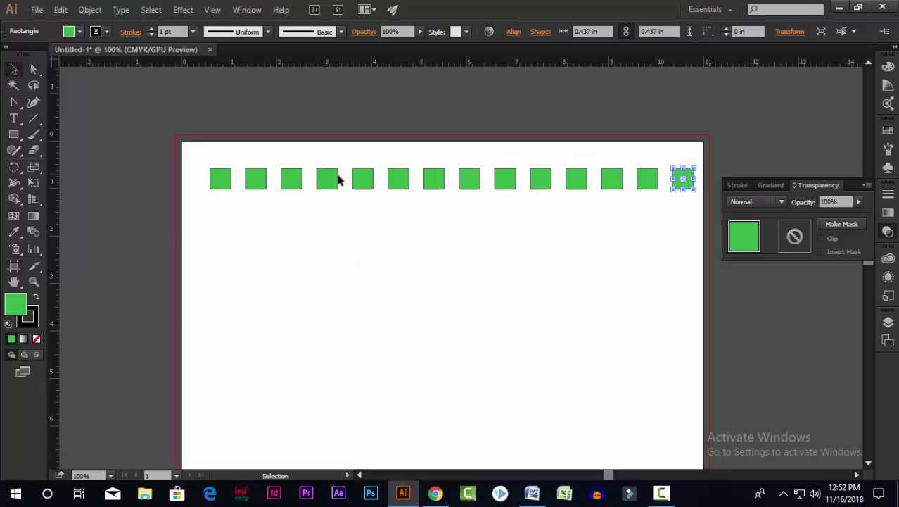
drag(333, 178, 342, 275)
drag(363, 184, 394, 301)
drag(405, 184, 486, 296)
drag(465, 187, 553, 306)
drag(506, 187, 275, 311)
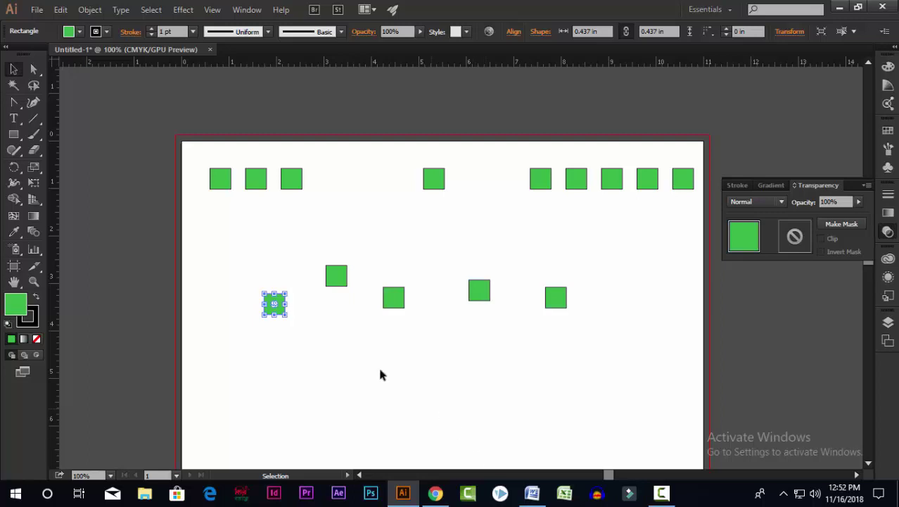
Select the five scattered squares, distribute their horizontal centers evenly and align their vertical centers.
drag(236, 243, 643, 374)
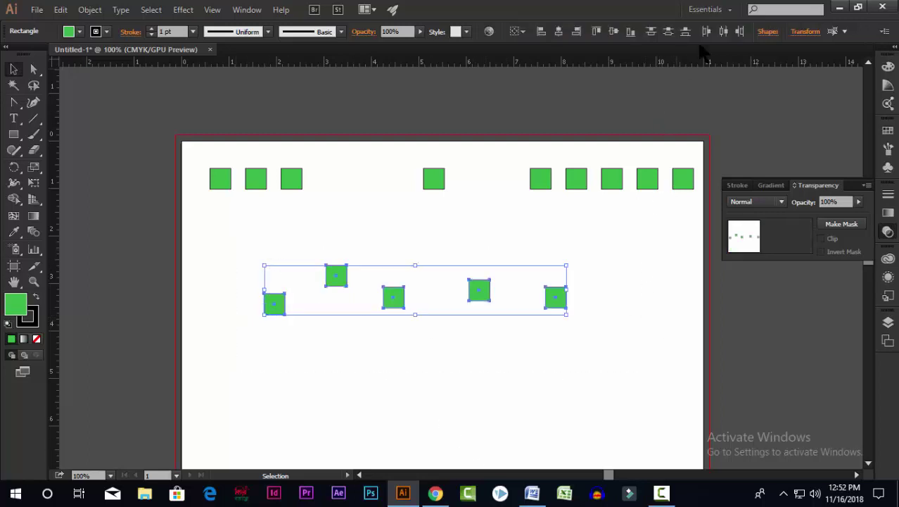
click(724, 31)
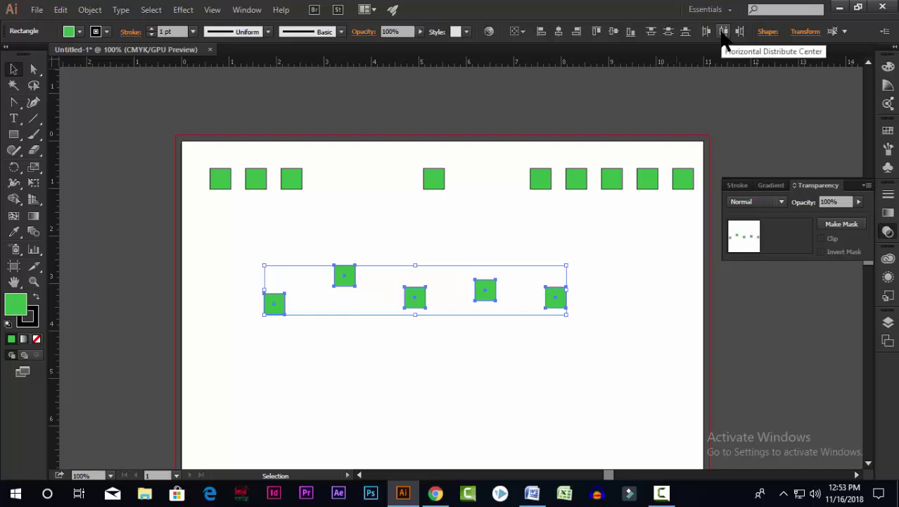
click(615, 32)
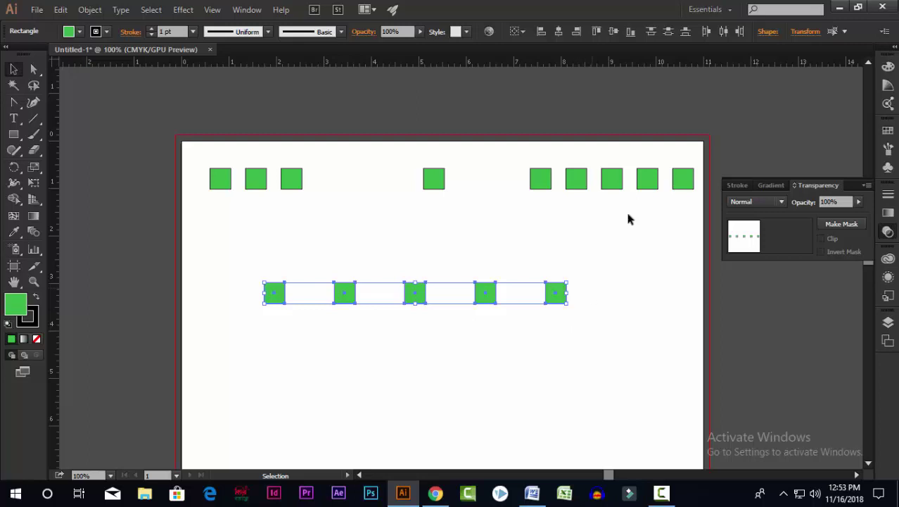
Undo the distribution and vertical alignment of the five squares below the top row.
click(723, 31)
key(ctrl+d)
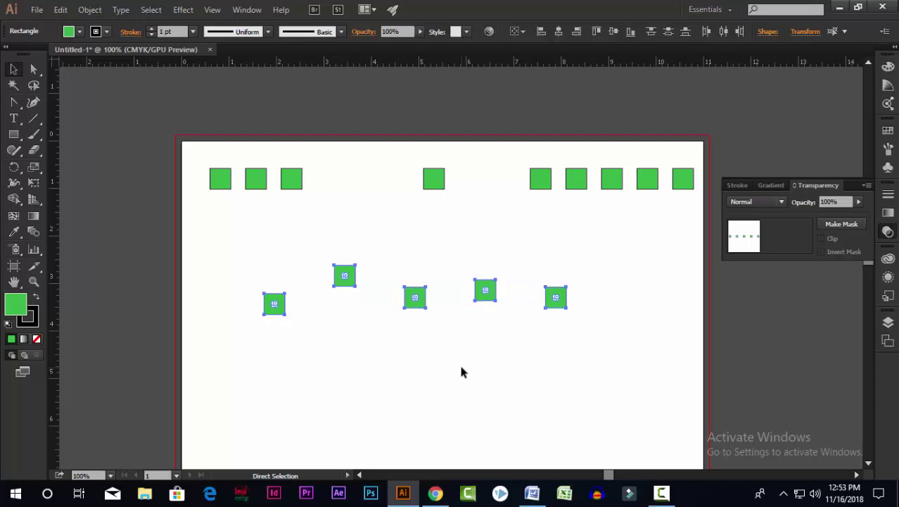
key(ctrl+d)
key(ctrl+d)
Select the five scattered squares again and align their vertical centers.
click(239, 253)
drag(239, 250, 624, 353)
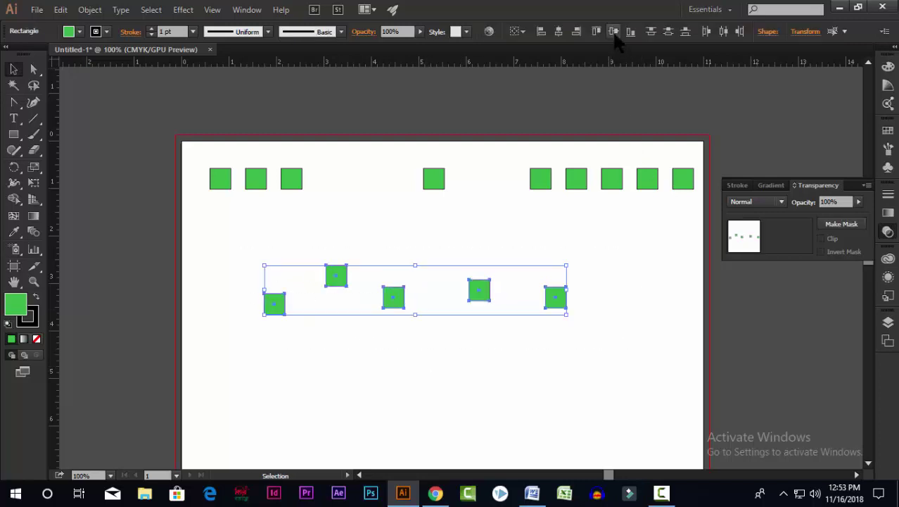
click(615, 32)
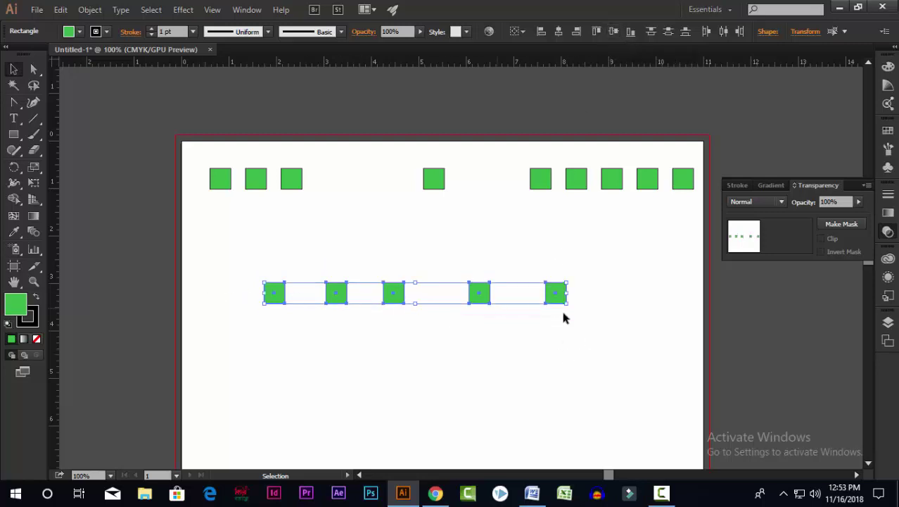
Place a horizontal ruler guide at about Y 3.17 in through the five aligned squares and lock the guides.
drag(347, 62, 344, 295)
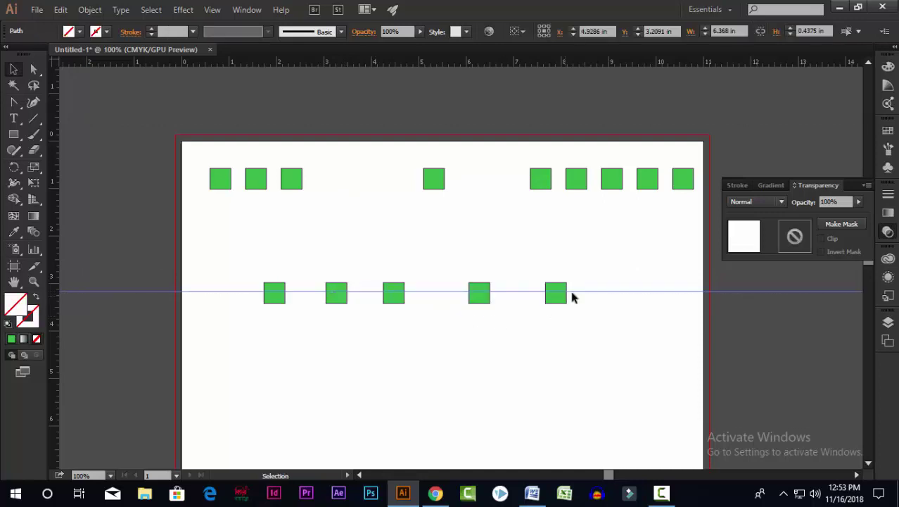
right_click(589, 292)
click(646, 367)
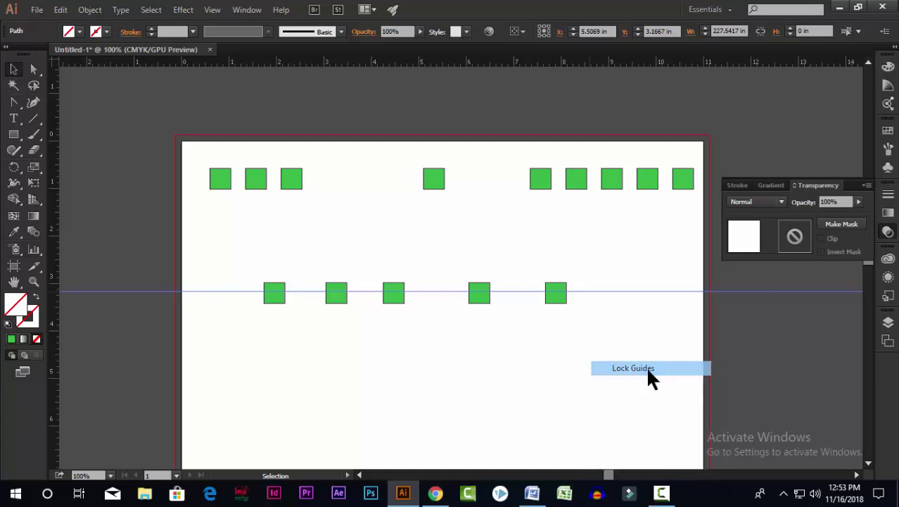
Select the five squares on the guide and distribute their horizontal centers evenly.
drag(248, 254, 551, 304)
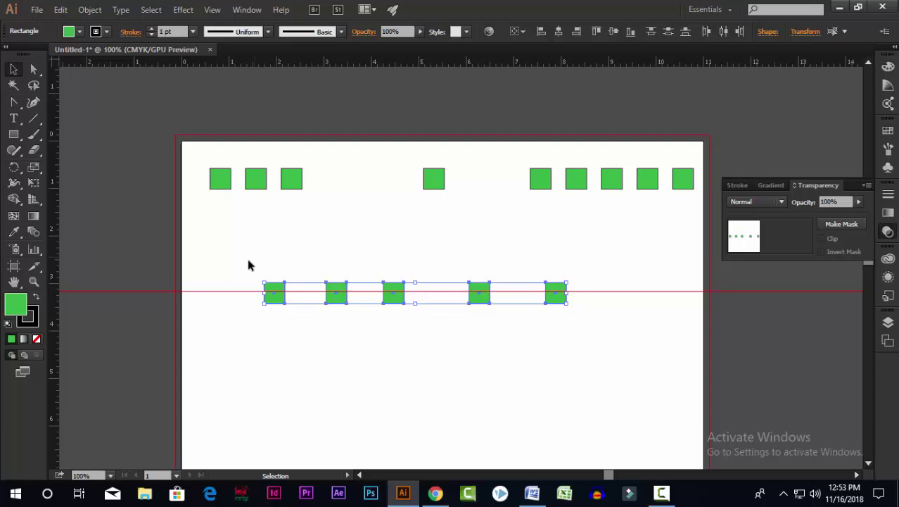
click(723, 32)
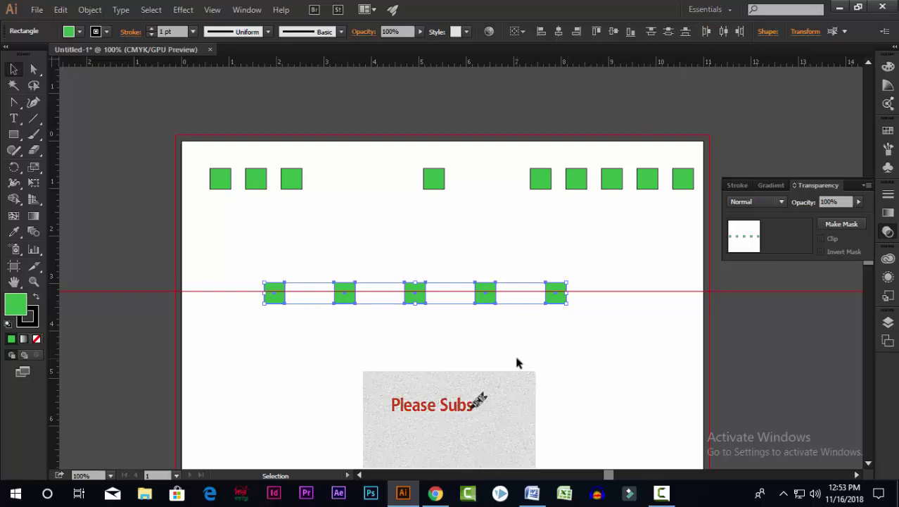
Move the five squares from the top row's right end into a rough vertical column near the artboard's right edge.
scroll(422, 226, down, 3)
scroll(443, 264, up, 3)
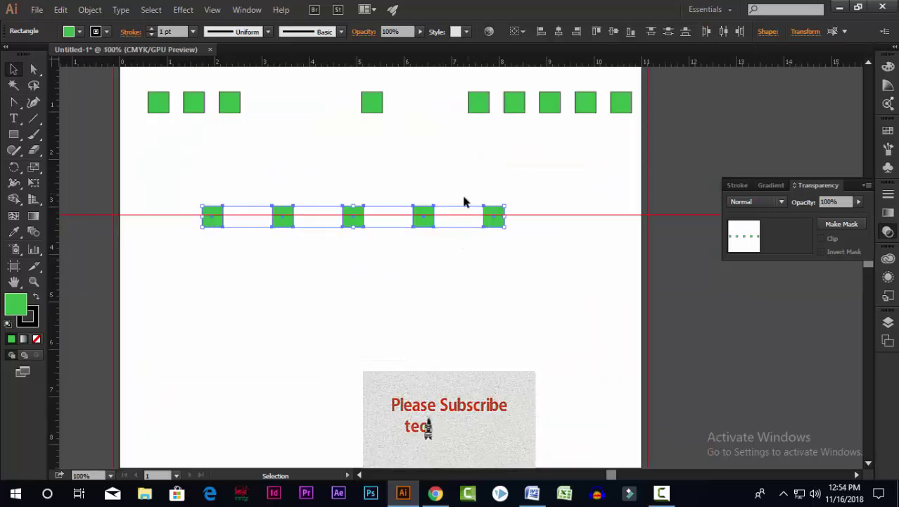
scroll(465, 200, down, 1)
drag(537, 212, 537, 214)
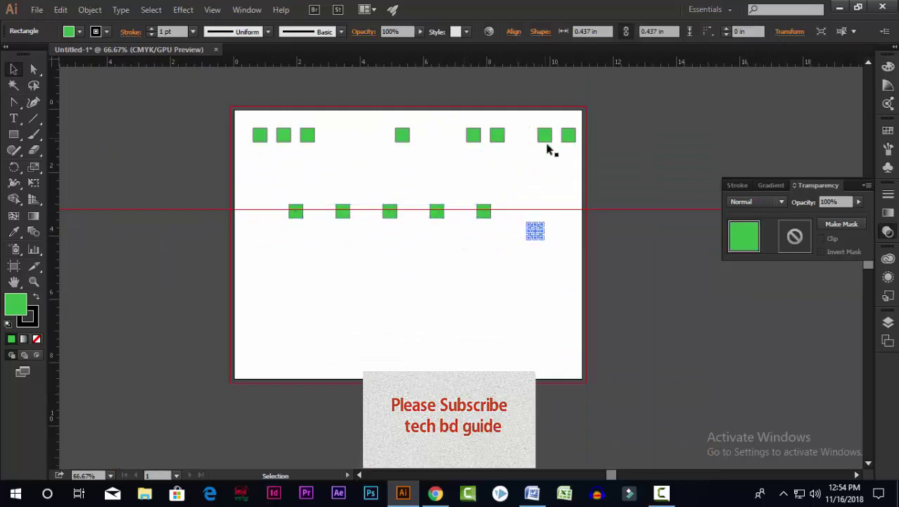
click(545, 135)
drag(568, 136, 533, 197)
drag(496, 134, 547, 317)
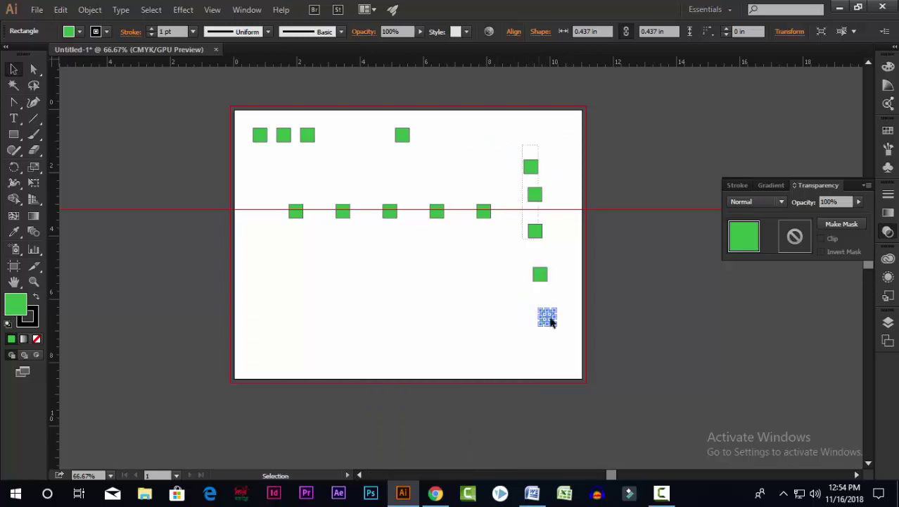
Select the five squares in the column, align their horizontal centers and distribute their vertical centers evenly.
drag(520, 145, 596, 332)
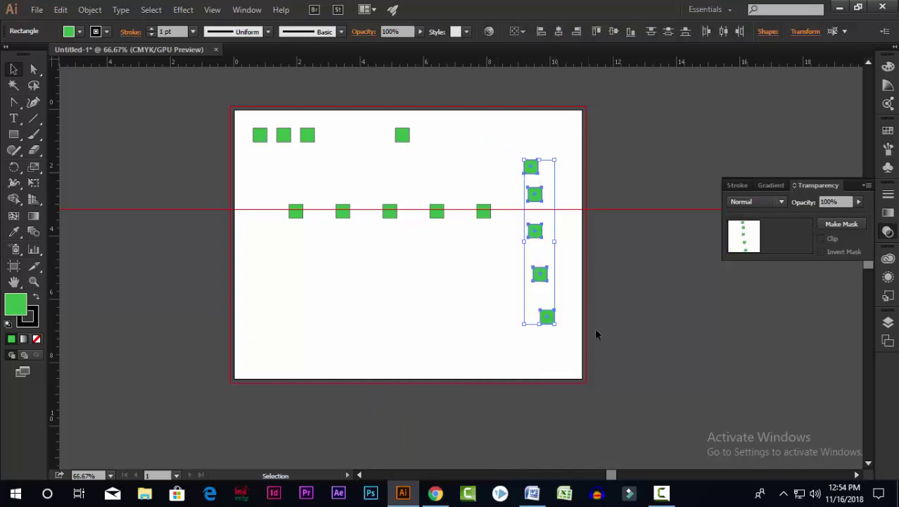
click(560, 32)
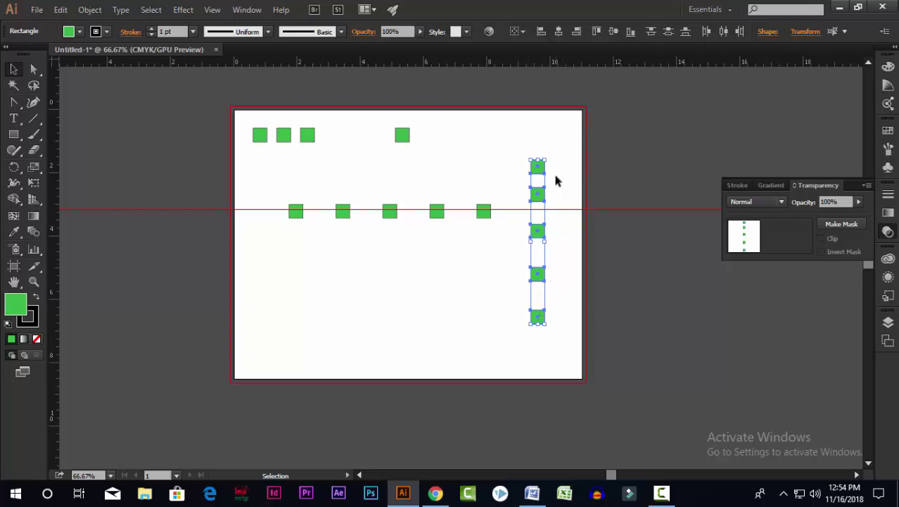
click(668, 31)
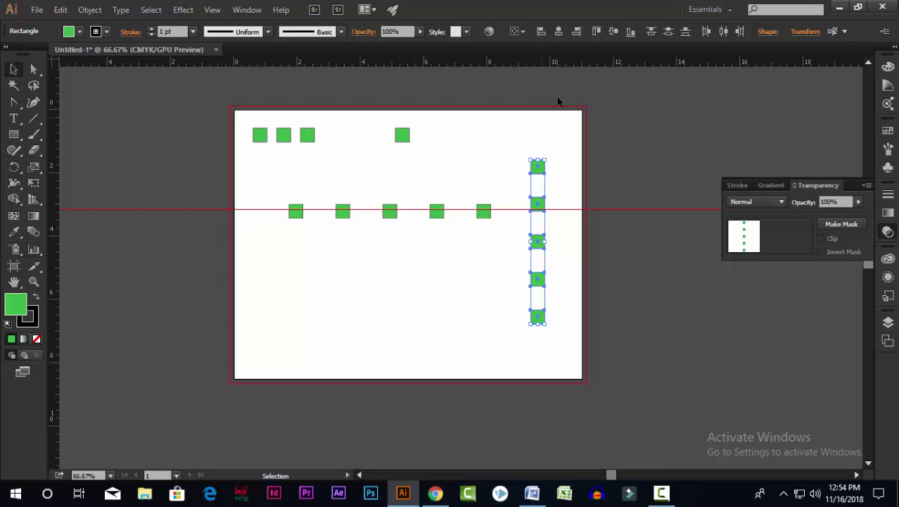
Select all the squares on the artboard and delete them.
click(450, 166)
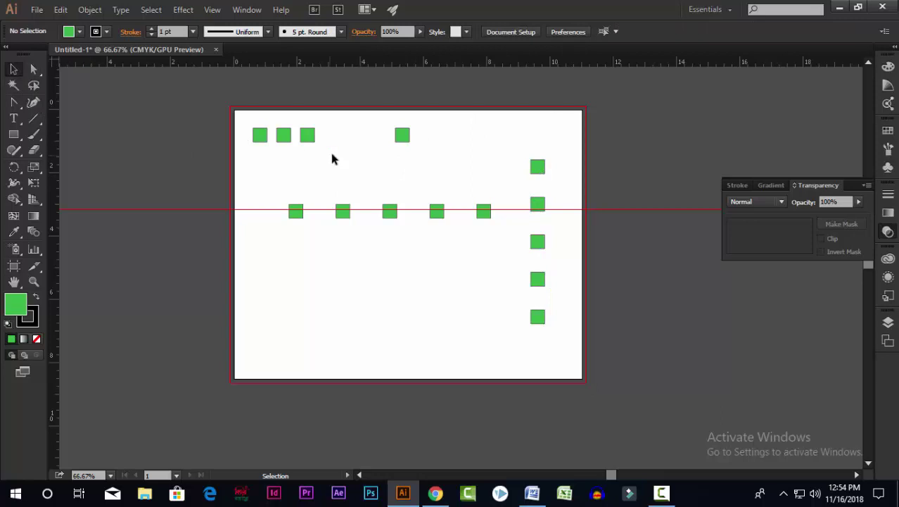
key(ctrl+a)
key(Delete)
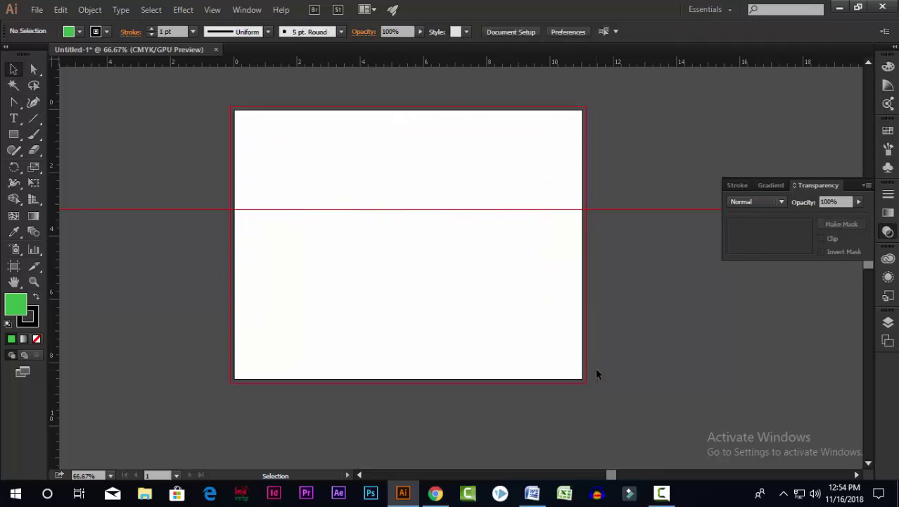
Draw a green rectangle about 2.4 by 1.48 in in the artboard's upper part and place two copies side by side below it.
click(14, 134)
mouse_move(320, 154)
mouse_down()
mouse_move(397, 202)
mouse_move(459, 191)
mouse_move(449, 269)
mouse_move(344, 281)
mouse_up()
click(13, 68)
click(437, 260)
click(415, 349)
Undo the lower-left rectangle copy and duplicate the lower-right rectangle again, placing the new copy farther to the left.
drag(288, 144, 505, 430)
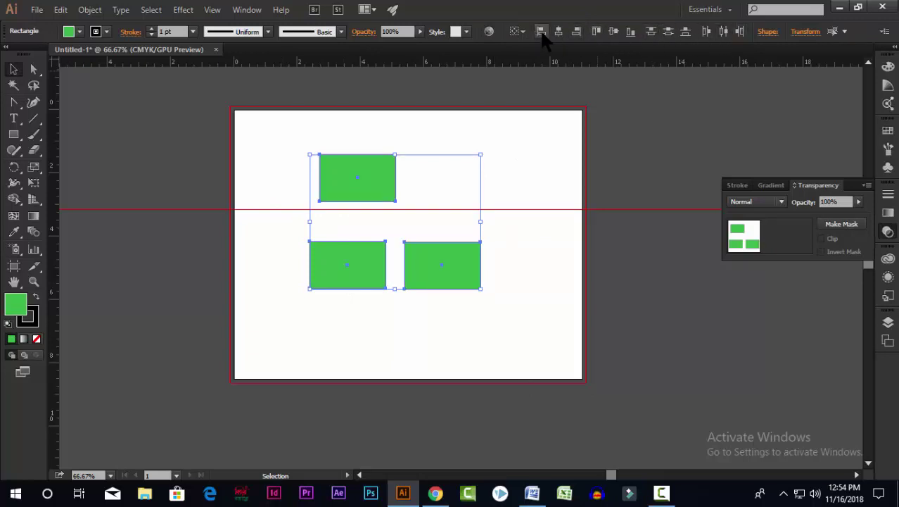
key(ctrl+z)
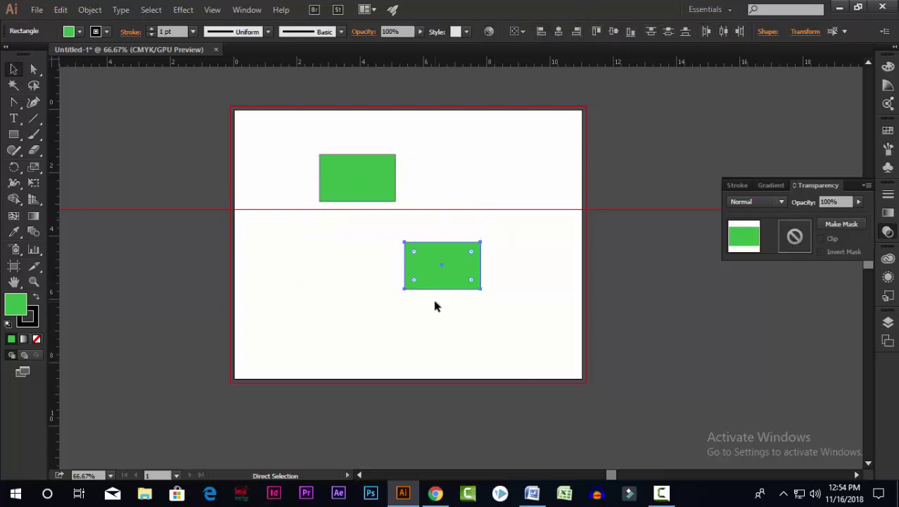
drag(425, 270, 354, 283)
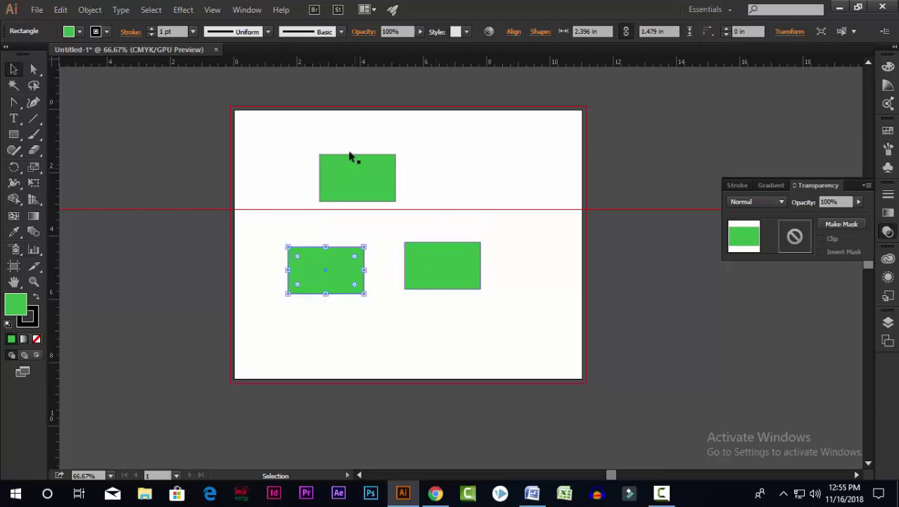
Select all three rectangles together, clear the selection, and select only the upper rectangle.
drag(501, 335, 500, 336)
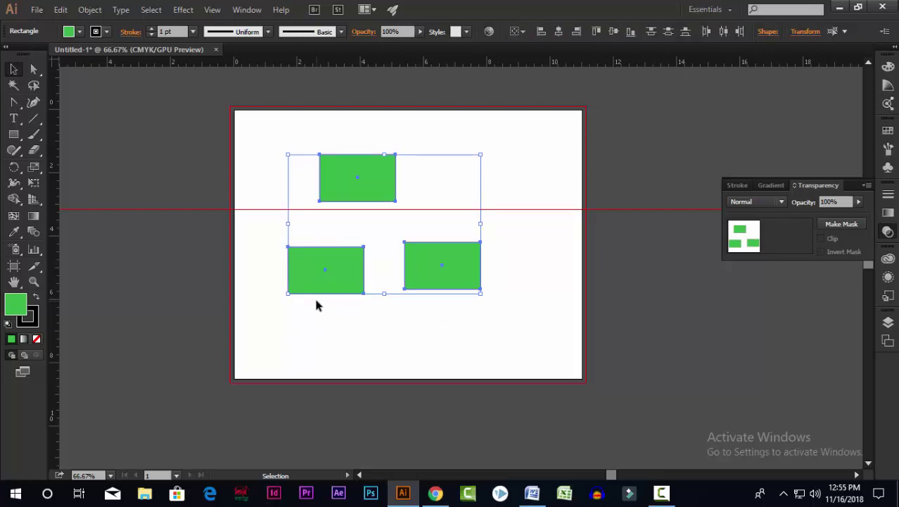
click(474, 168)
click(371, 176)
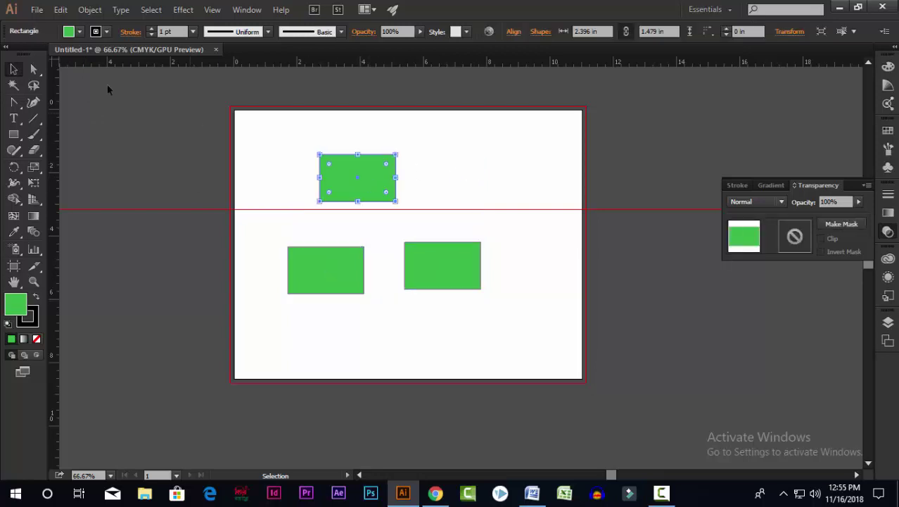
Select only the upper-left anchor point of the upper rectangle with the Direct Selection tool.
click(35, 72)
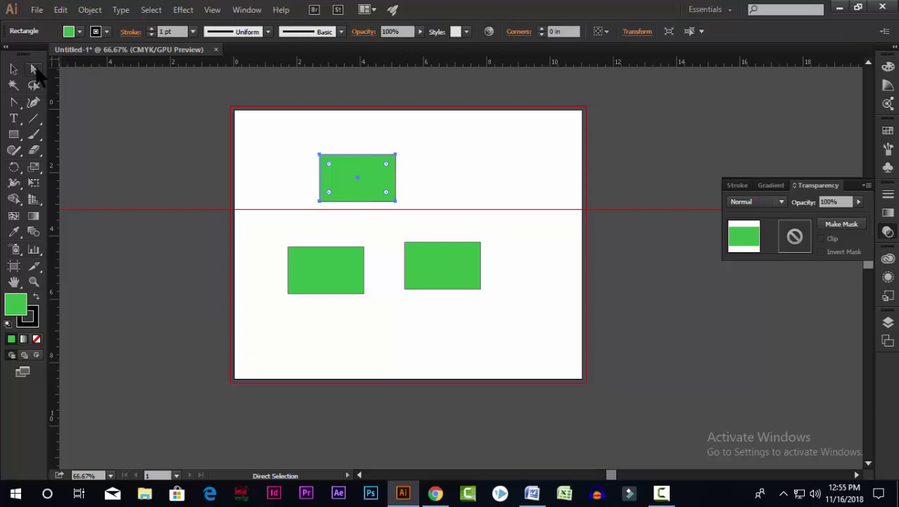
scroll(339, 171, up, 2)
scroll(335, 171, up, 1)
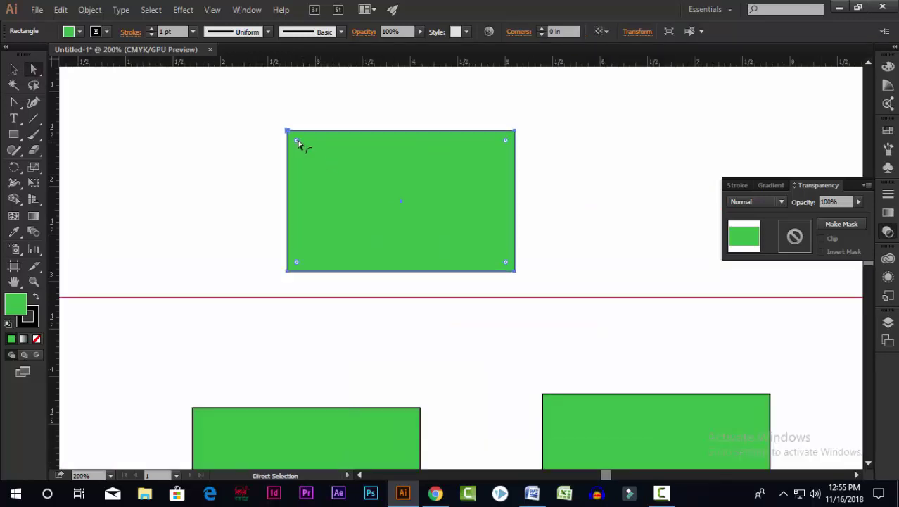
click(287, 133)
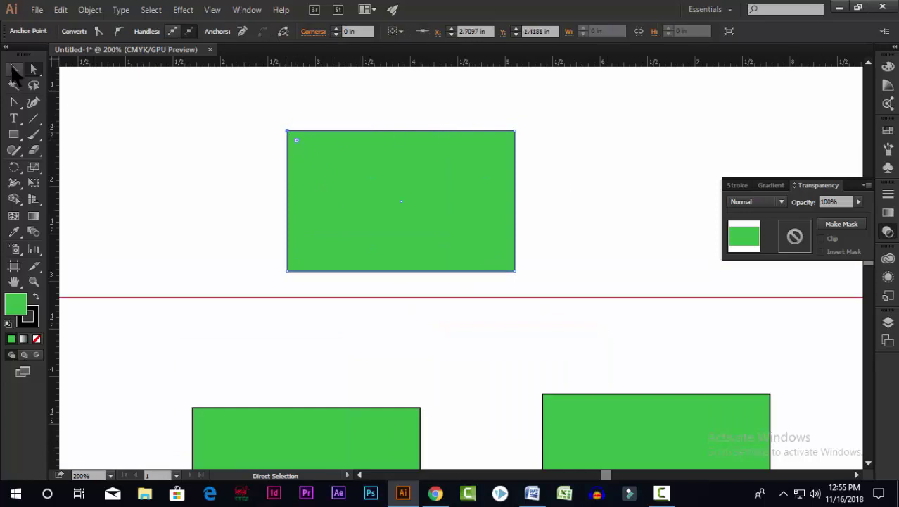
Deselect the anchor point and select the whole upper rectangle with the Selection tool.
click(13, 69)
click(156, 132)
click(473, 161)
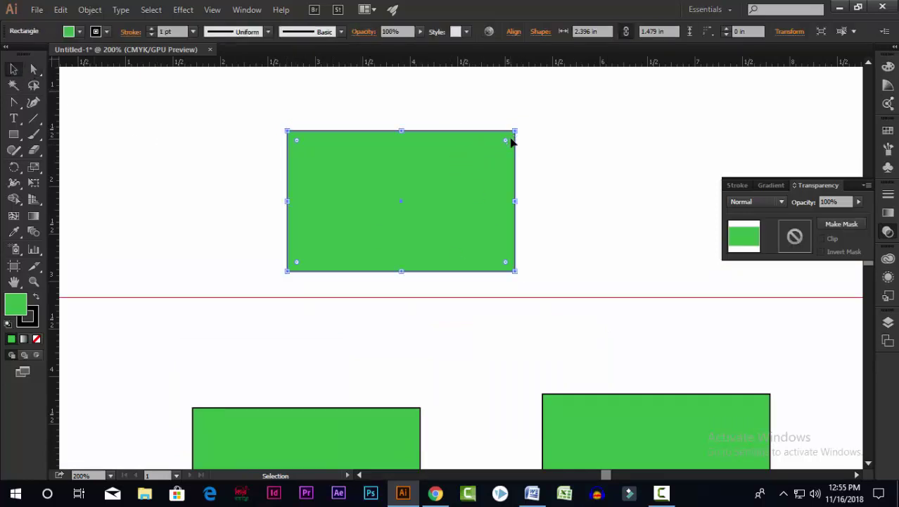
Using the Direct Selection tool, reposition the upper rectangle's upper-left anchor point at about X 2.5 in, Y 1.2 in.
click(30, 64)
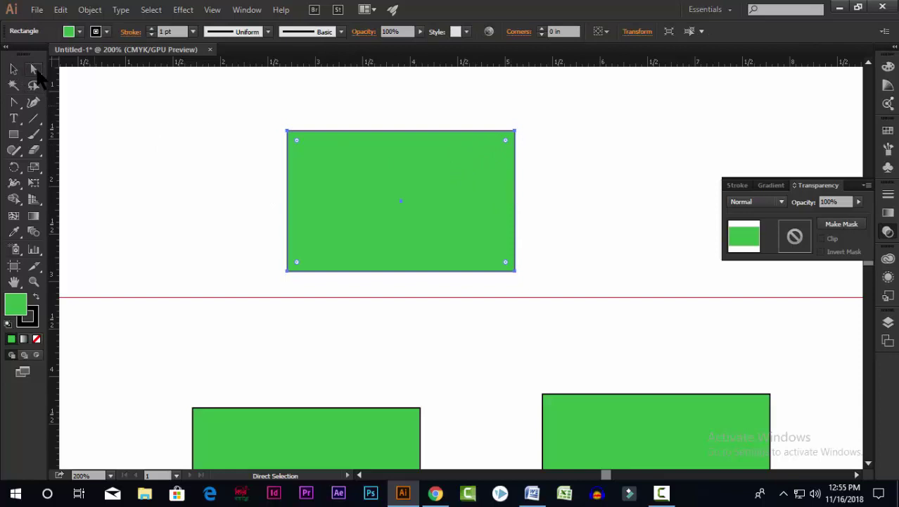
click(288, 133)
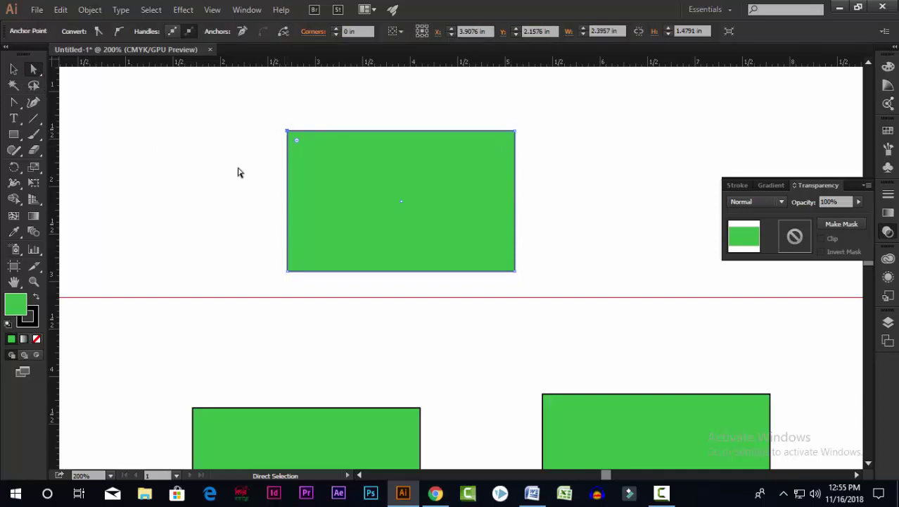
drag(289, 132, 161, 141)
scroll(504, 259, down, 1)
scroll(508, 266, down, 1)
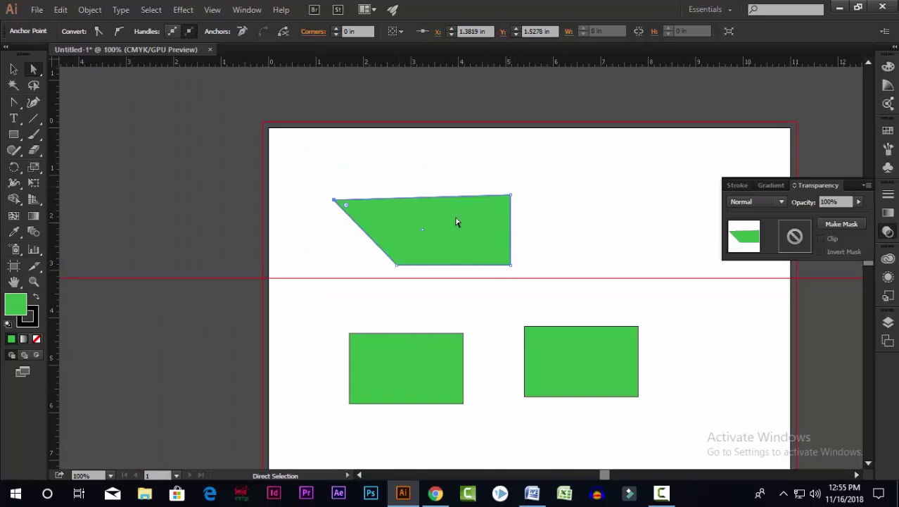
scroll(366, 223, up, 1)
drag(297, 189, 374, 169)
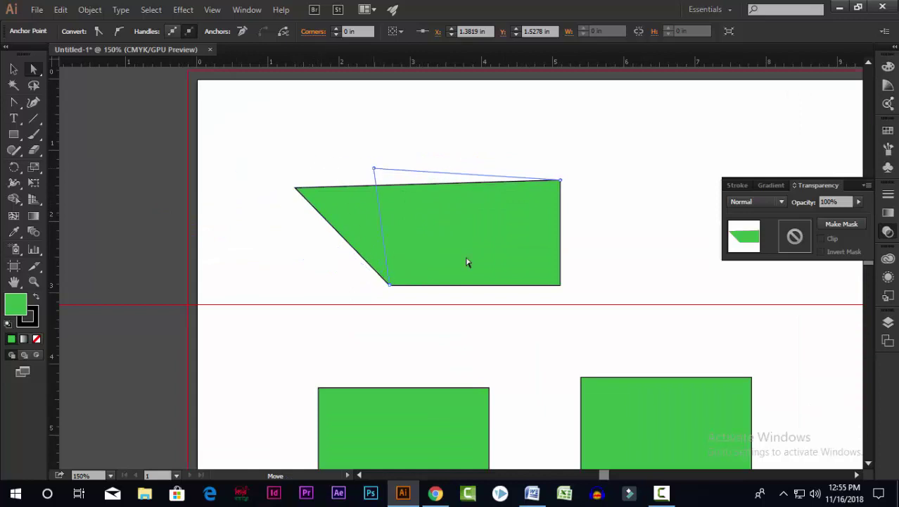
Move the upper-right anchor point inward to about X 3.08 in, Y 2.49 in, giving the shape a bent, L-like form.
click(561, 182)
drag(561, 185, 487, 223)
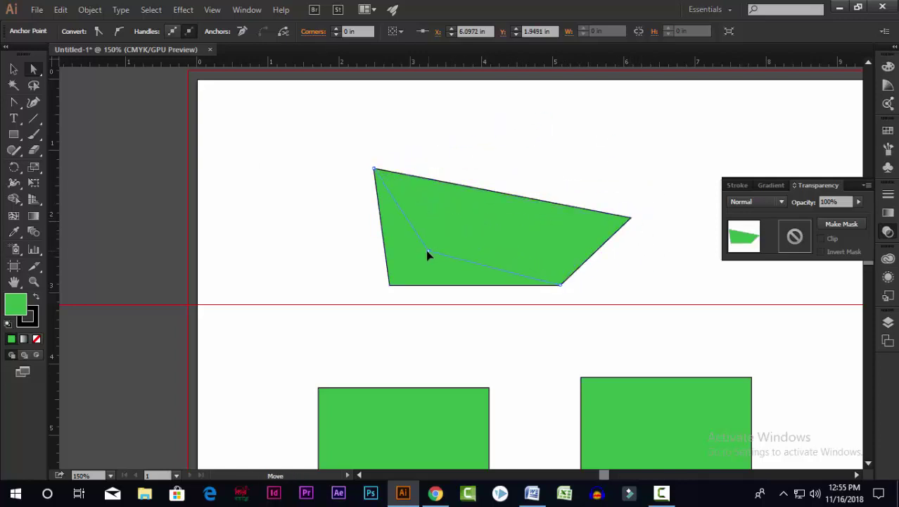
drag(419, 255, 418, 253)
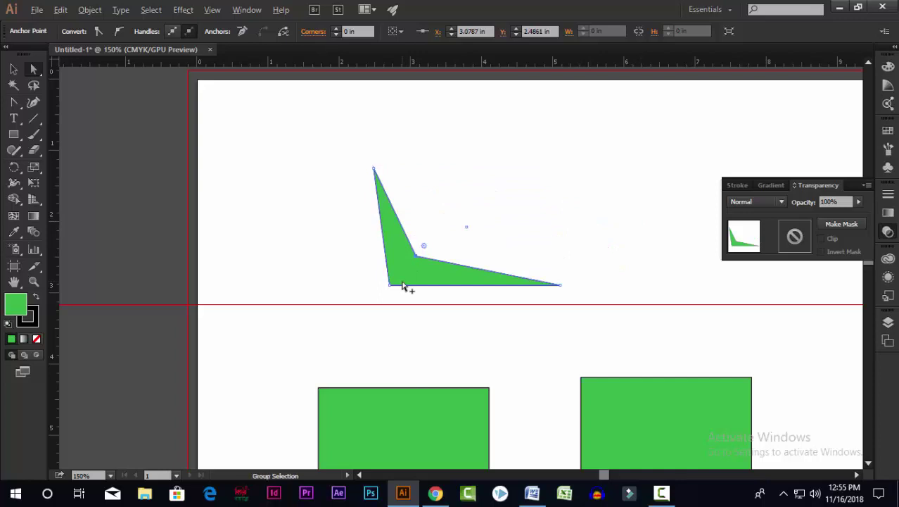
Select the whole reshaped green path with the Selection tool.
scroll(402, 285, down, 2)
click(14, 68)
scroll(445, 301, up, 2)
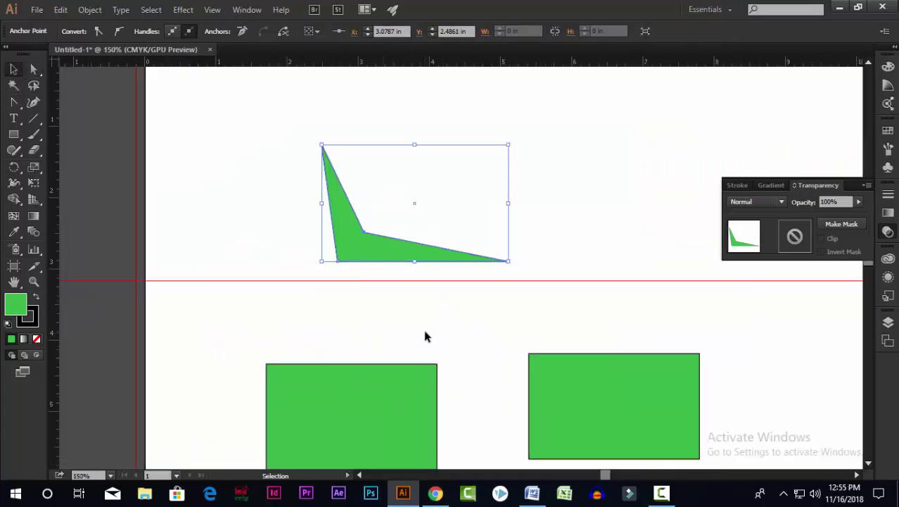
drag(314, 133, 510, 271)
scroll(510, 269, down, 2)
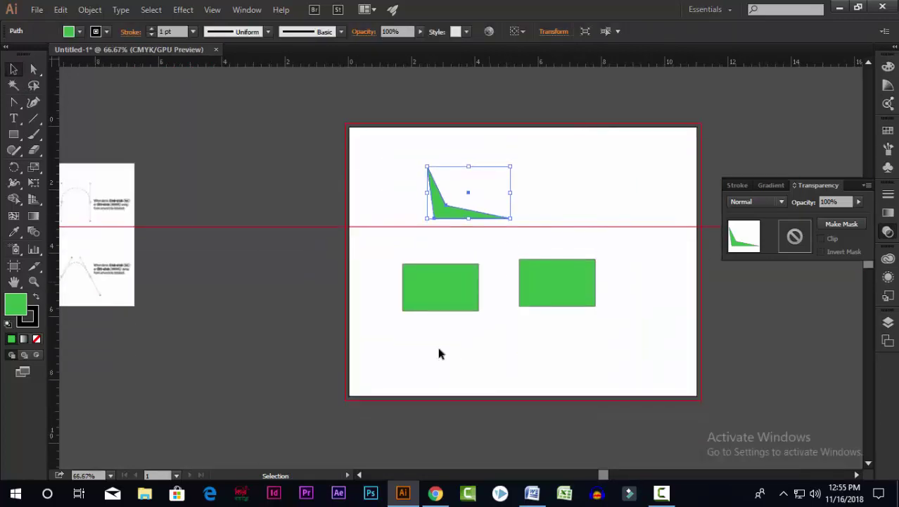
scroll(483, 266, up, 1)
scroll(504, 237, up, 1)
scroll(516, 293, up, 2)
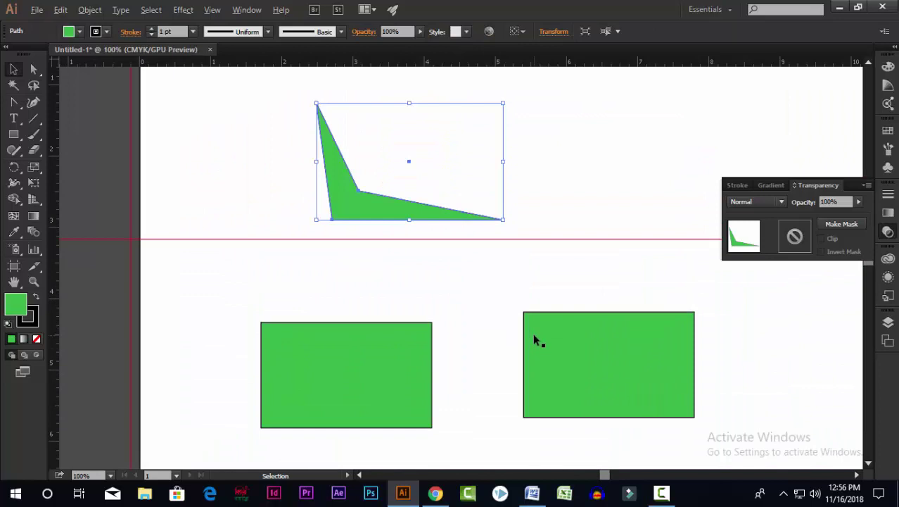
scroll(355, 245, down, 3)
scroll(403, 253, up, 2)
scroll(452, 300, up, 3)
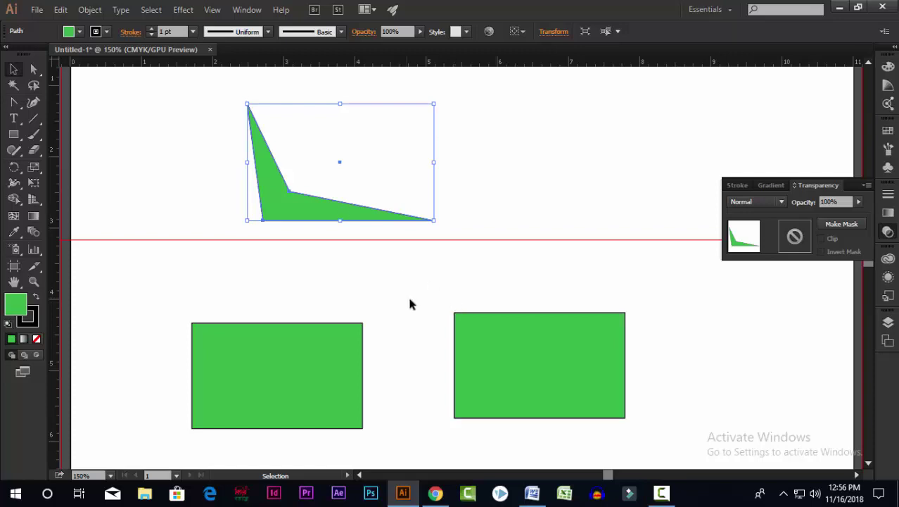
scroll(411, 303, up, 3)
scroll(401, 299, down, 2)
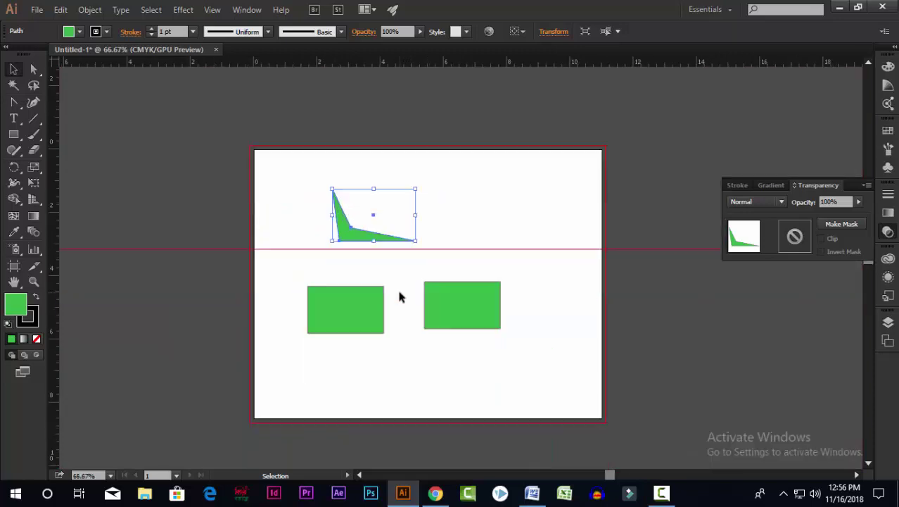
scroll(400, 296, down, 1)
scroll(396, 301, up, 2)
scroll(396, 302, up, 2)
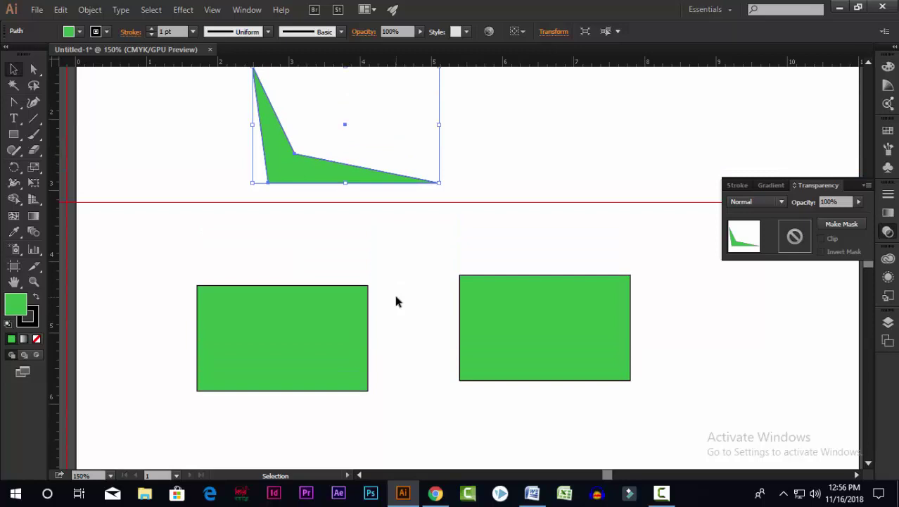
scroll(396, 303, up, 2)
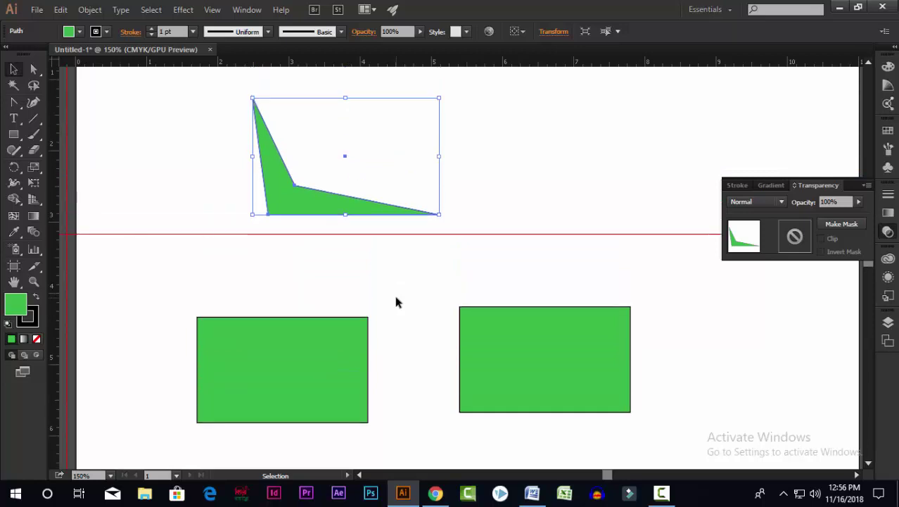